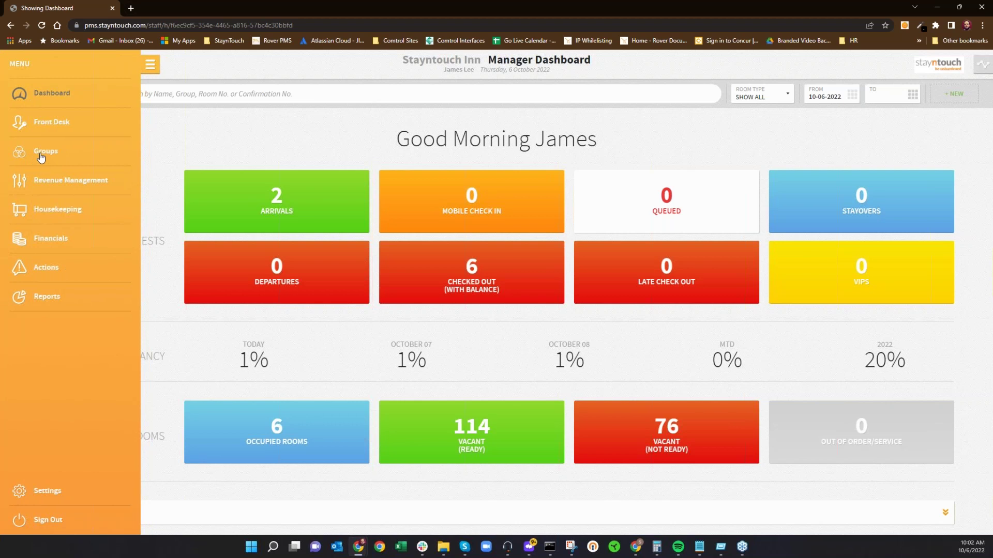
Step: Open the Groups page listing Bay View Group and Bay View Wedding Reception
{"action": "left_click", "coordinate": [173, 129]}
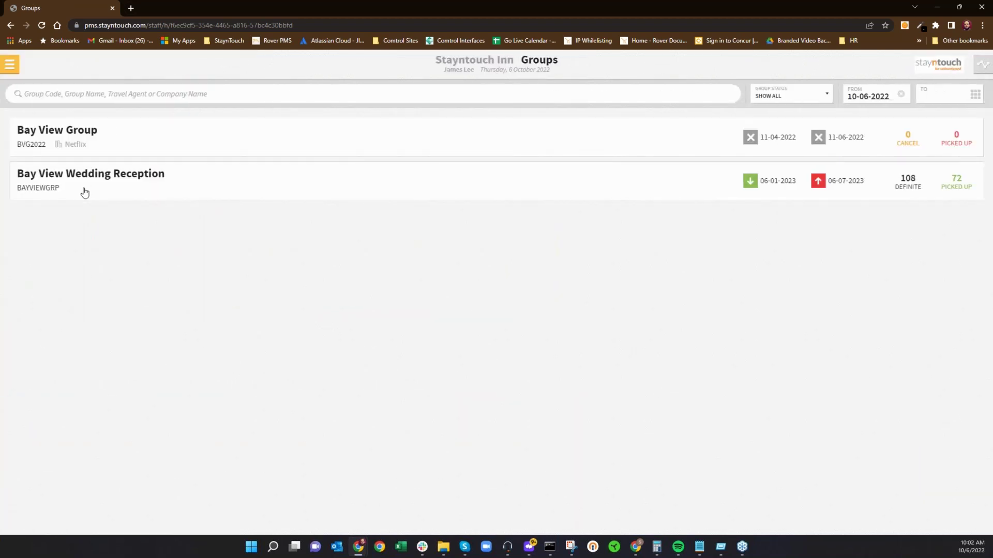
Step: Open Bay View Wedding Reception's rooming list and check the second guest's assignable rooms
{"action": "left_click", "coordinate": [85, 192]}
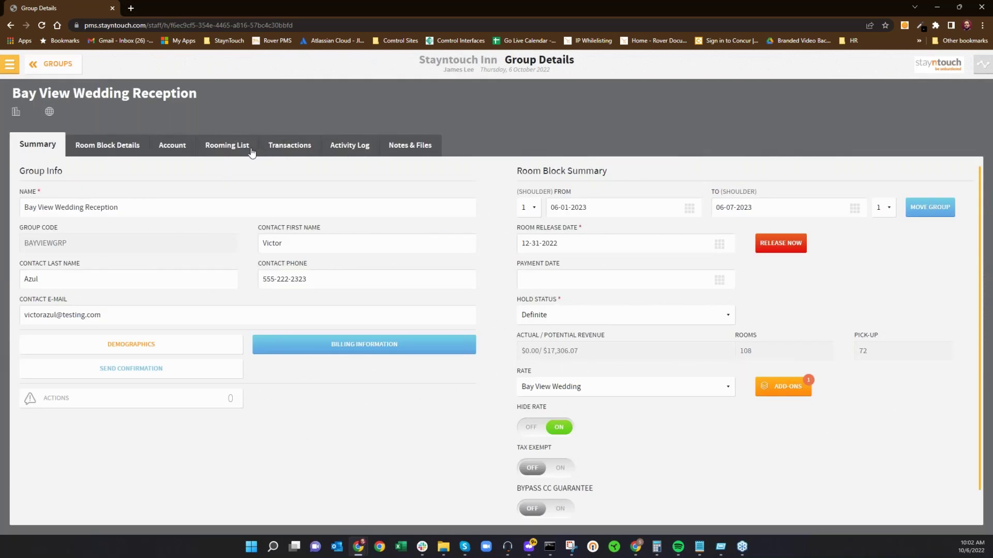
{"action": "left_click", "coordinate": [228, 147]}
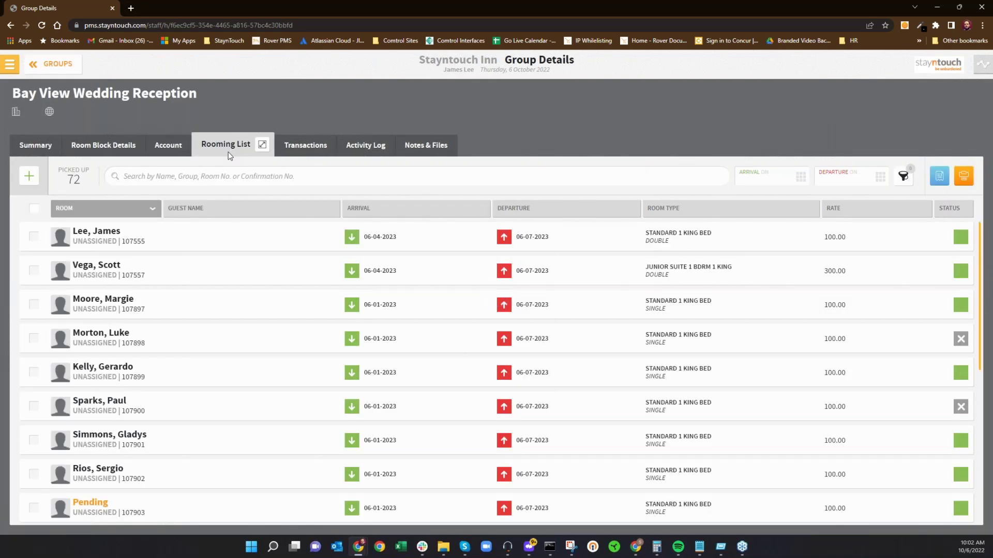
{"action": "left_click", "coordinate": [140, 273]}
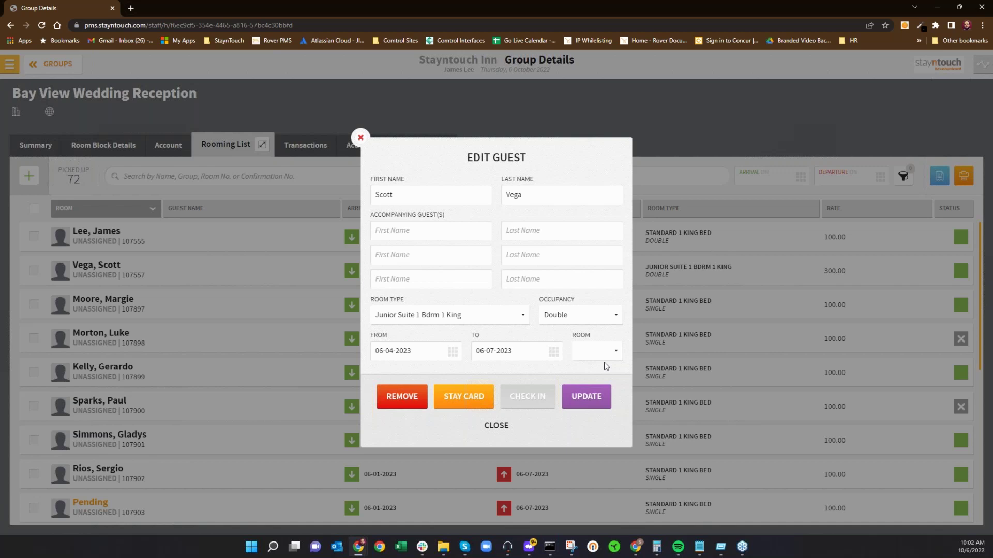
{"action": "left_click", "coordinate": [593, 357]}
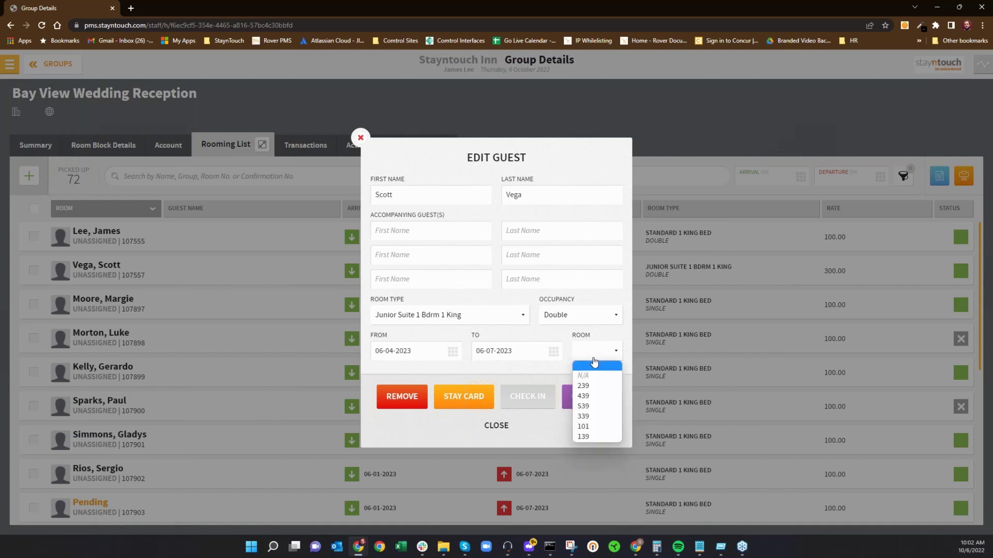
{"action": "left_click", "coordinate": [360, 137]}
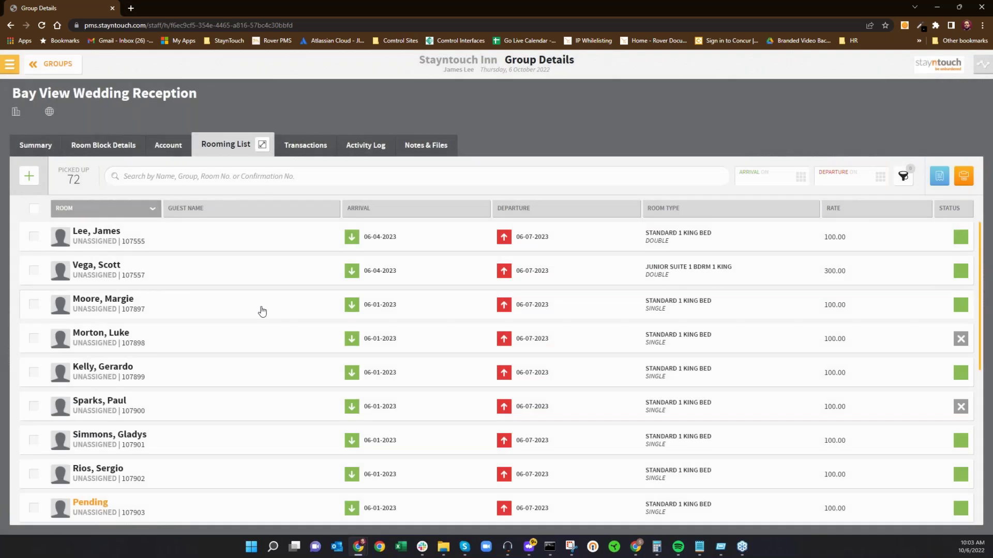
Step: Check the rooms available to the third guest, close without changes, and show the filters
{"action": "left_click", "coordinate": [518, 304]}
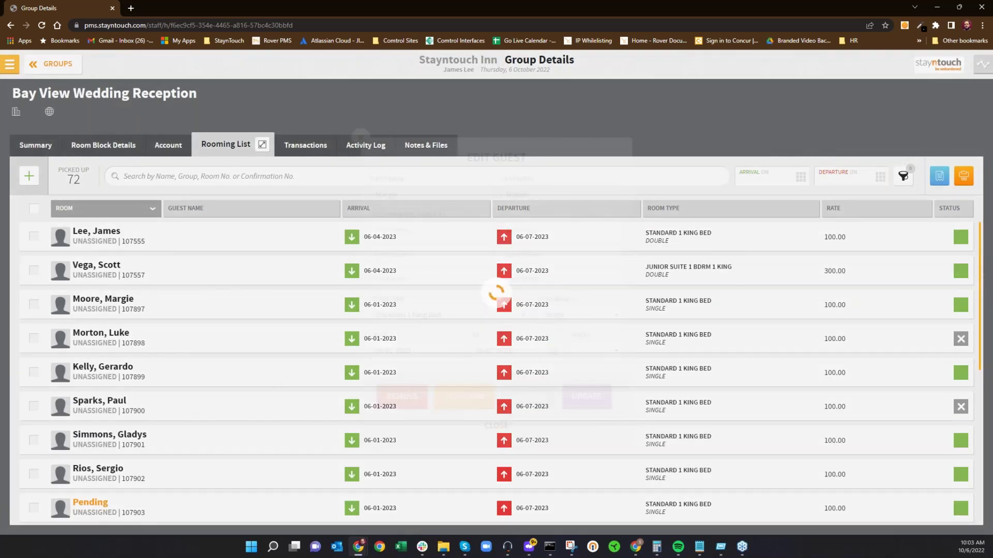
{"action": "left_click", "coordinate": [595, 352]}
{"action": "scroll", "coordinate": [603, 265], "scroll_direction": "down", "scroll_amount": 10}
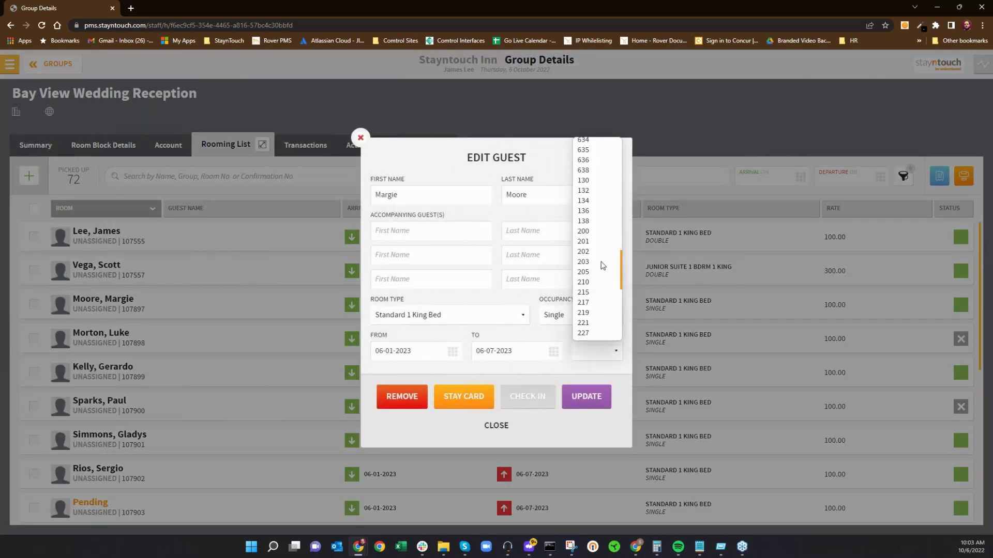
{"action": "scroll", "coordinate": [600, 265], "scroll_direction": "down", "scroll_amount": 2}
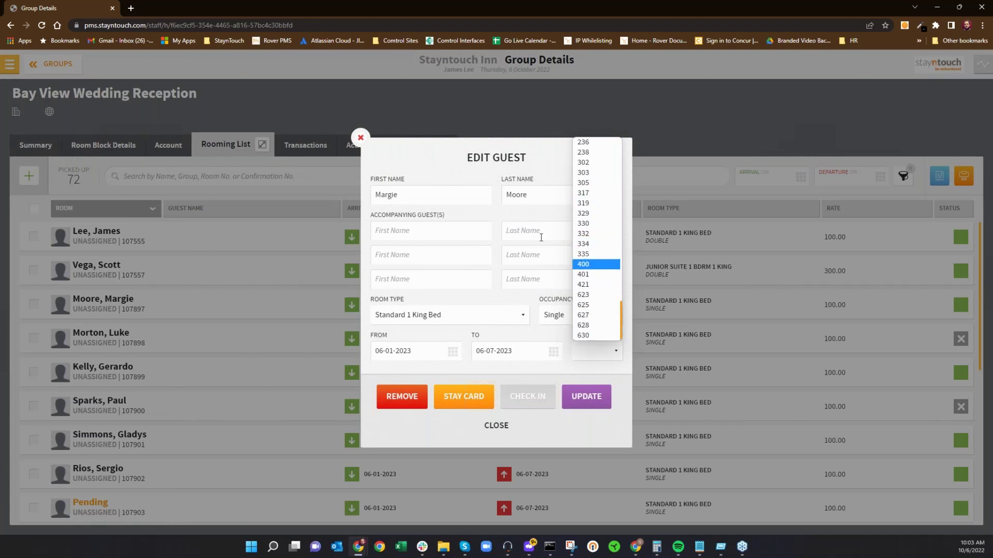
{"action": "scroll", "coordinate": [581, 283], "scroll_direction": "up", "scroll_amount": 12}
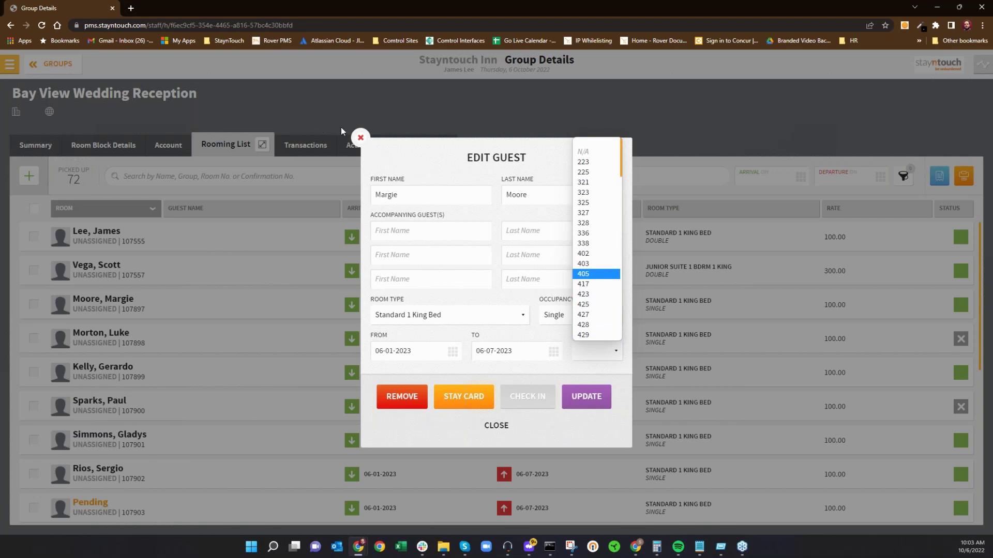
{"action": "left_click", "coordinate": [360, 137]}
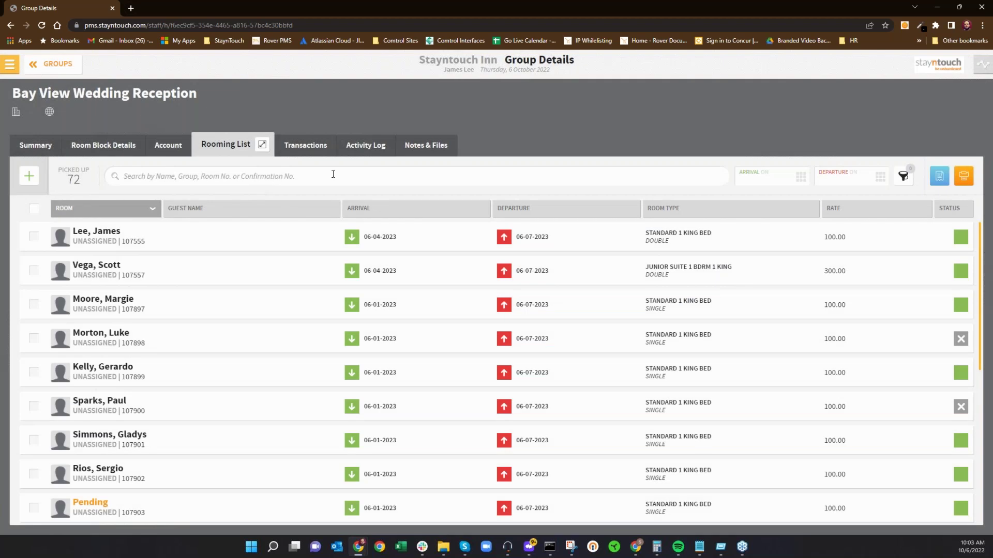
{"action": "left_click", "coordinate": [904, 177]}
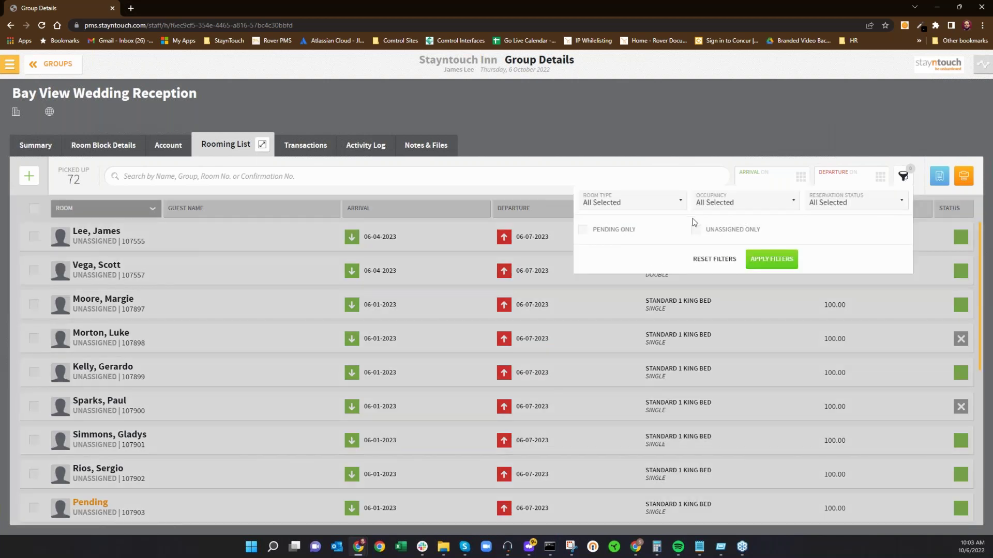
{"action": "left_click", "coordinate": [660, 209]}
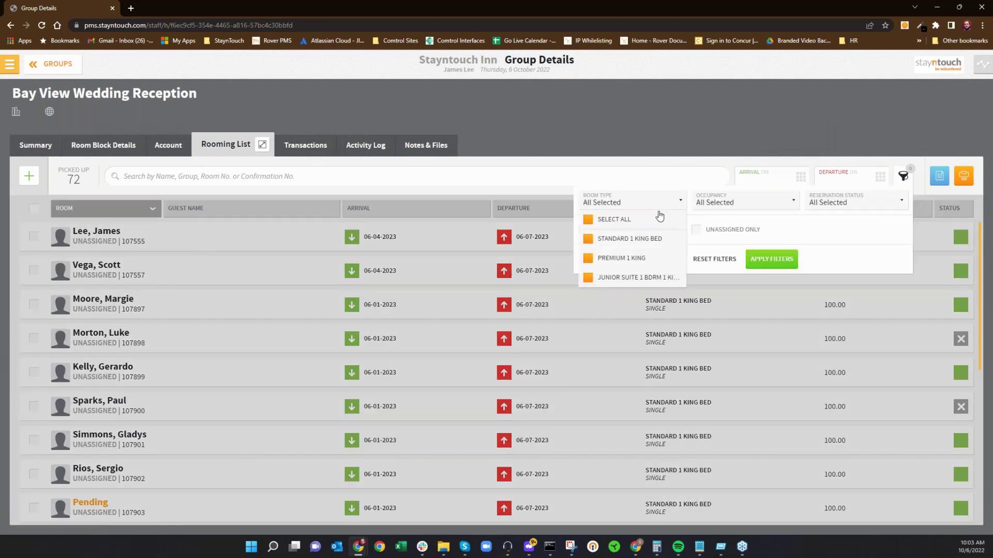
{"action": "left_click", "coordinate": [744, 205]}
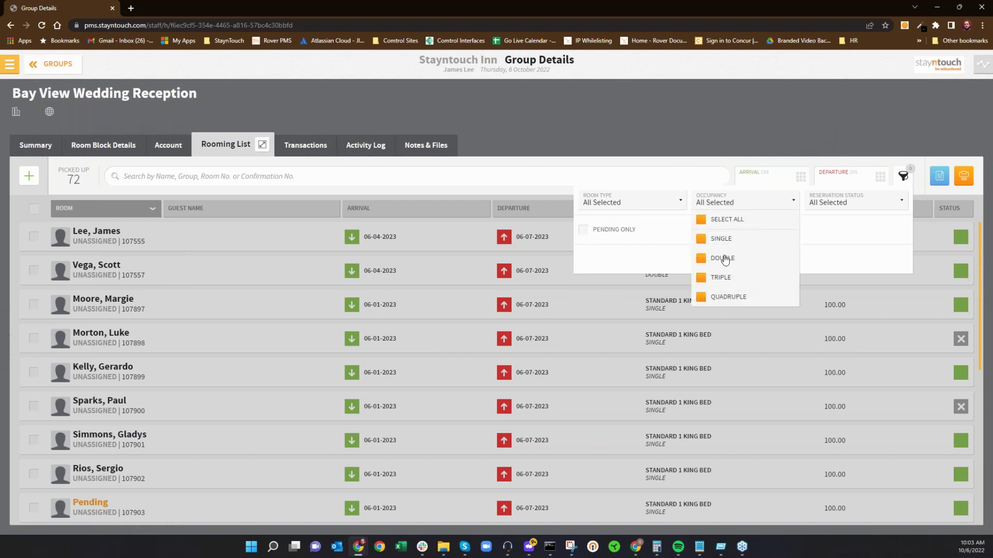
{"action": "left_click", "coordinate": [759, 207]}
{"action": "left_click", "coordinate": [839, 207]}
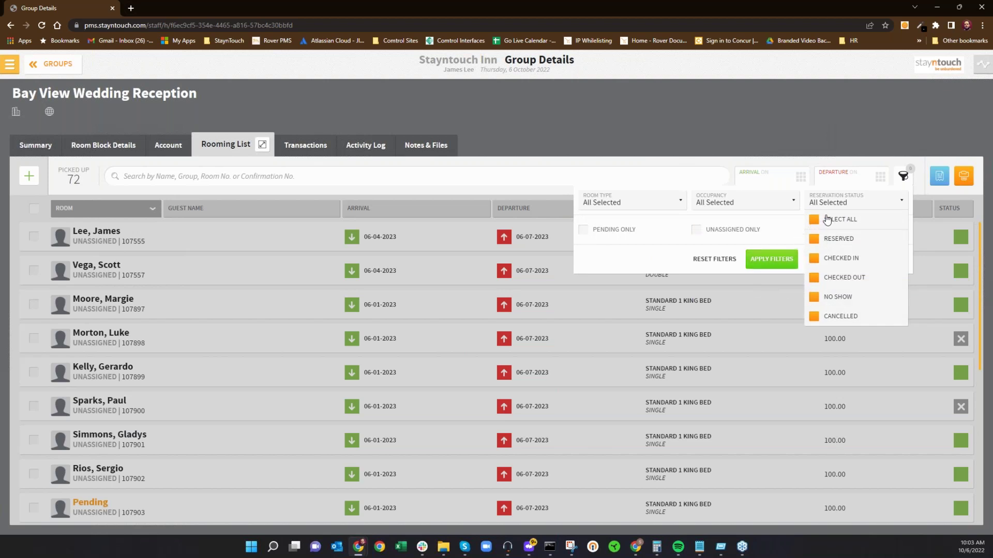
{"action": "left_click", "coordinate": [828, 221]}
{"action": "left_click", "coordinate": [831, 319]}
{"action": "left_click", "coordinate": [783, 265]}
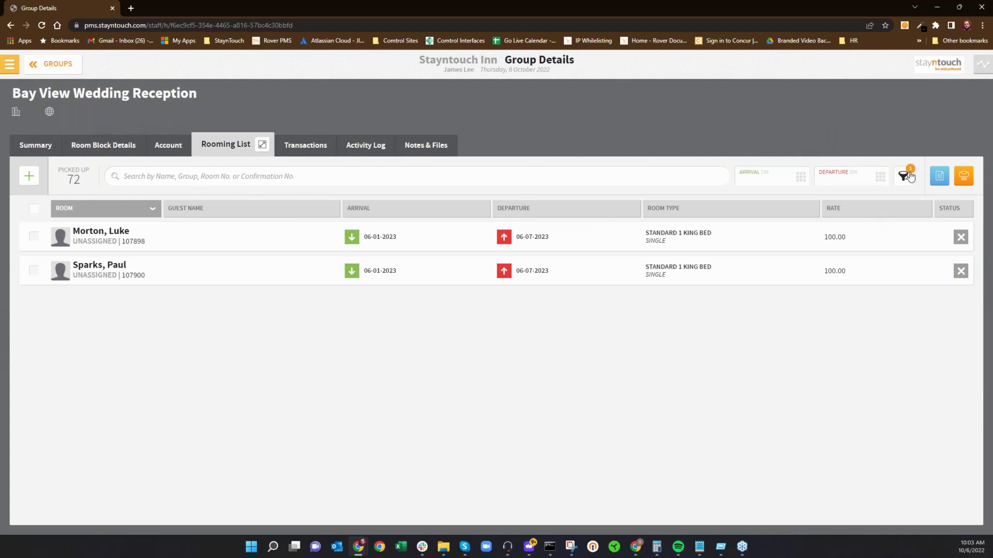
{"action": "left_click", "coordinate": [903, 176]}
{"action": "left_click", "coordinate": [862, 204]}
{"action": "left_click", "coordinate": [850, 221]}
{"action": "left_click", "coordinate": [770, 259]}
{"action": "left_click", "coordinate": [902, 177]}
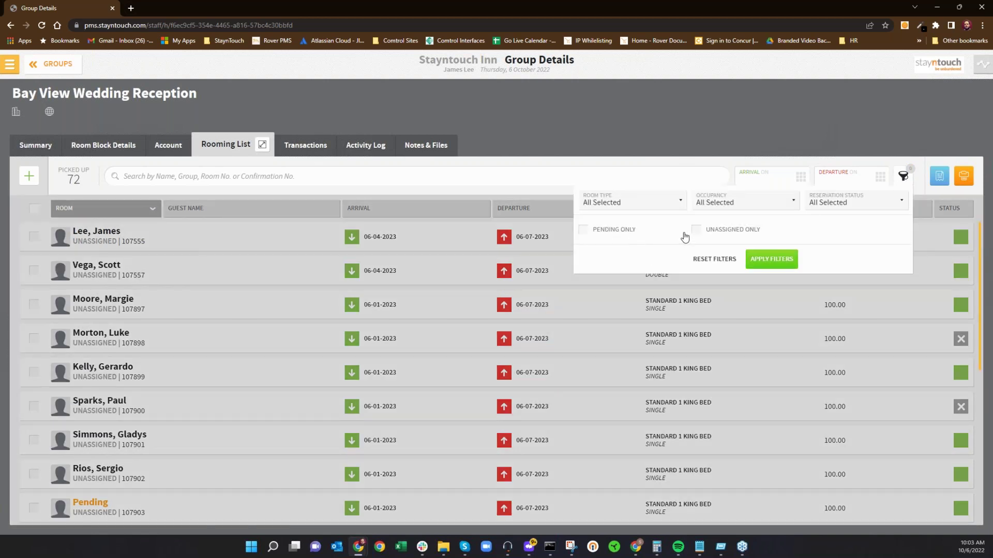
Step: Filter the rooming list to pending reservations only and glance at the first one
{"action": "left_click", "coordinate": [617, 233]}
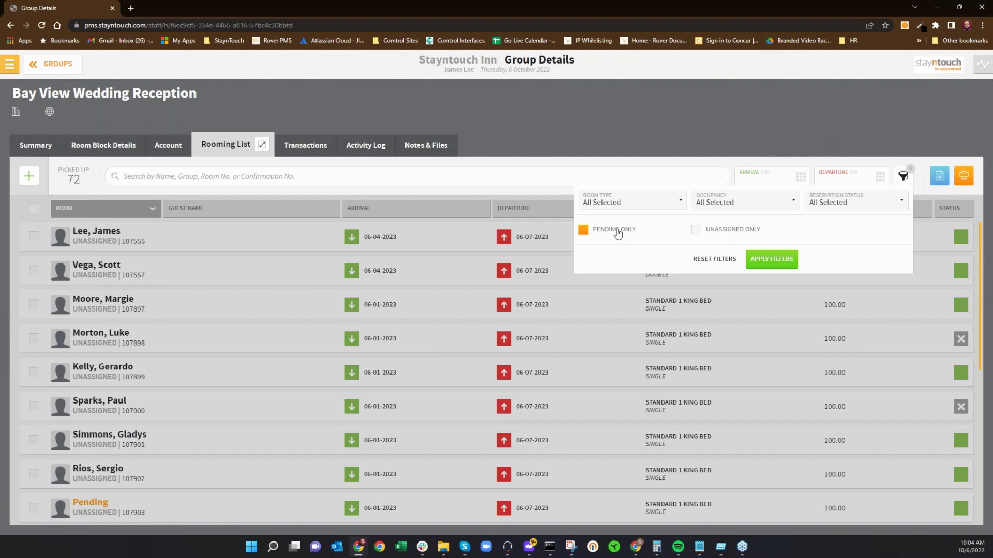
{"action": "left_click", "coordinate": [763, 263]}
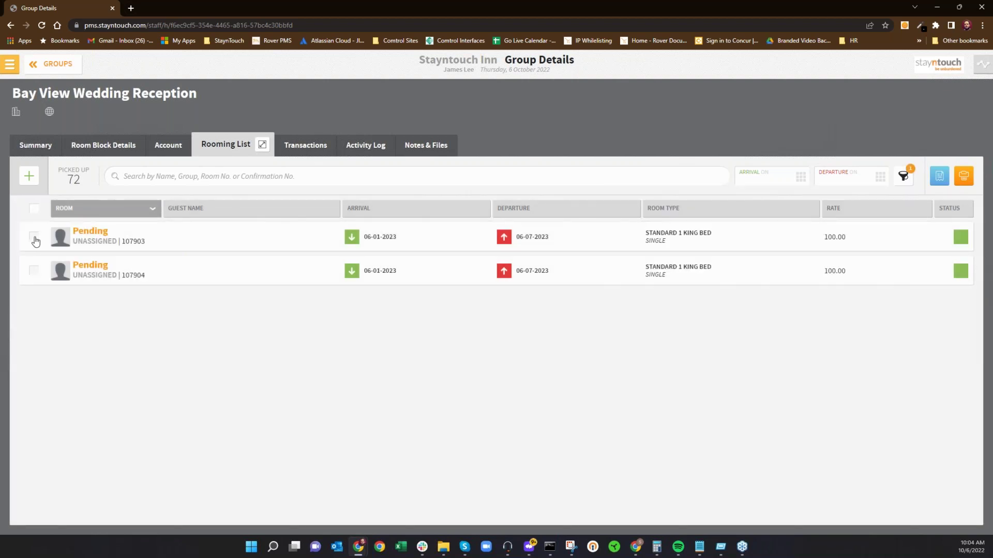
{"action": "left_click", "coordinate": [82, 235]}
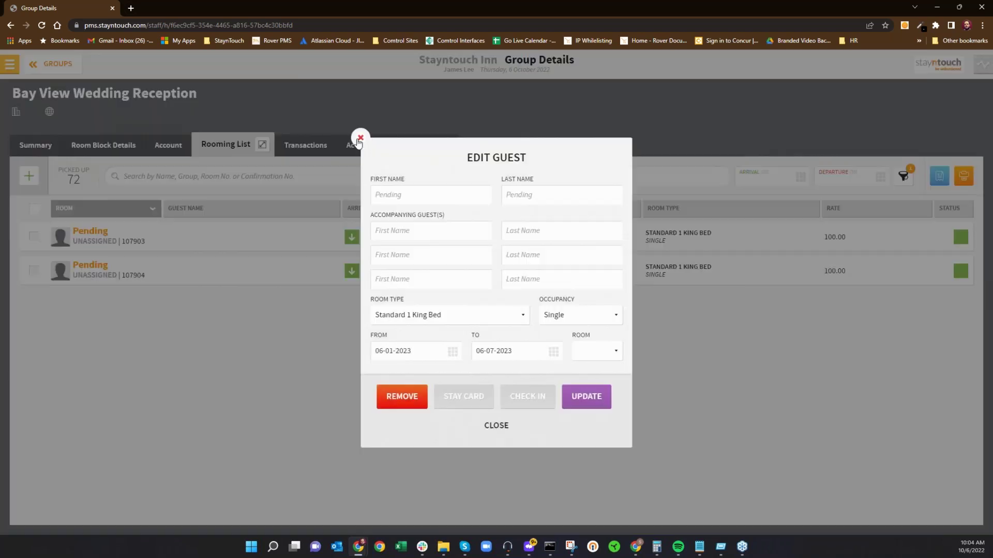
{"action": "left_click", "coordinate": [360, 139]}
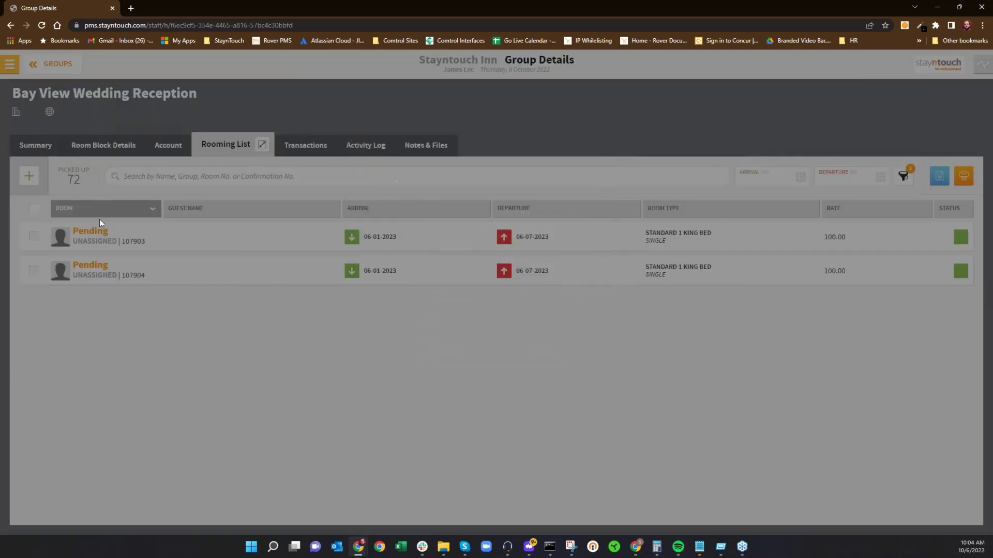
Step: Select both pending reservations, enter each guest's first and last names, and save
{"action": "left_click", "coordinate": [33, 236]}
{"action": "left_click", "coordinate": [34, 272]}
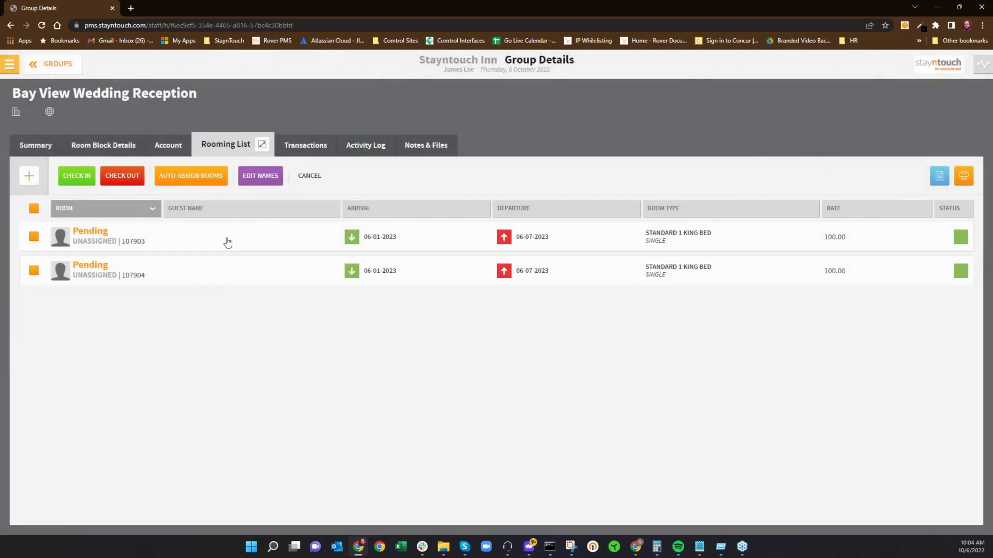
{"action": "left_click", "coordinate": [272, 178]}
{"action": "key", "text": "Tab"}
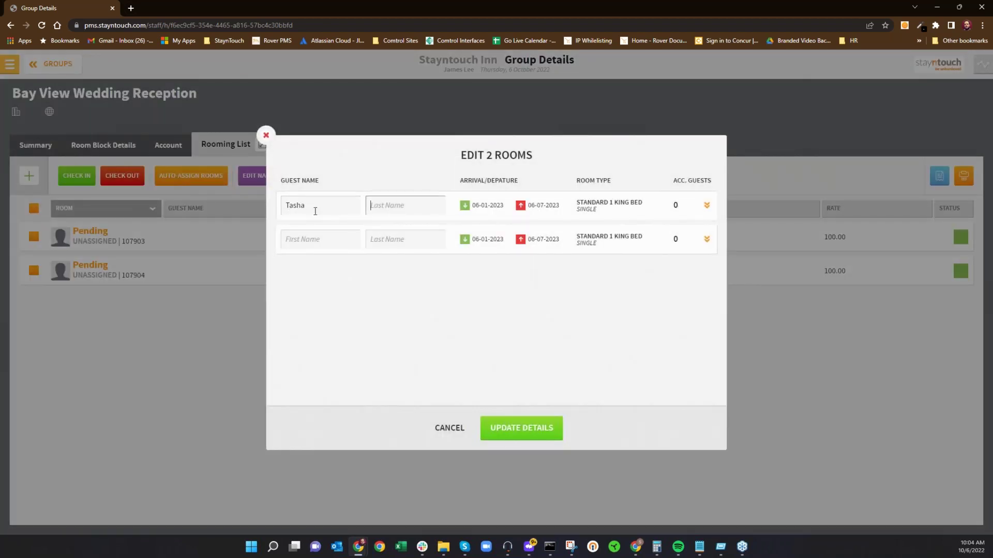
{"action": "key", "text": "Tab"}
{"action": "type", "text": "D"}
{"action": "key", "text": "Tab"}
{"action": "type", "text": "Green"}
{"action": "left_click", "coordinate": [548, 430]}
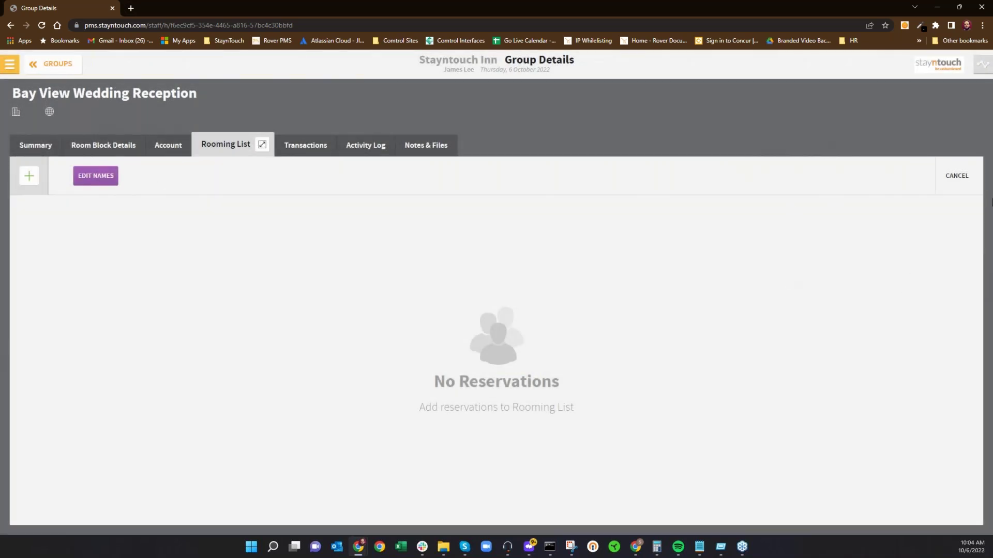
Step: Leave name editing and filter the rooming list to unassigned reservations instead of pending
{"action": "left_click", "coordinate": [961, 175]}
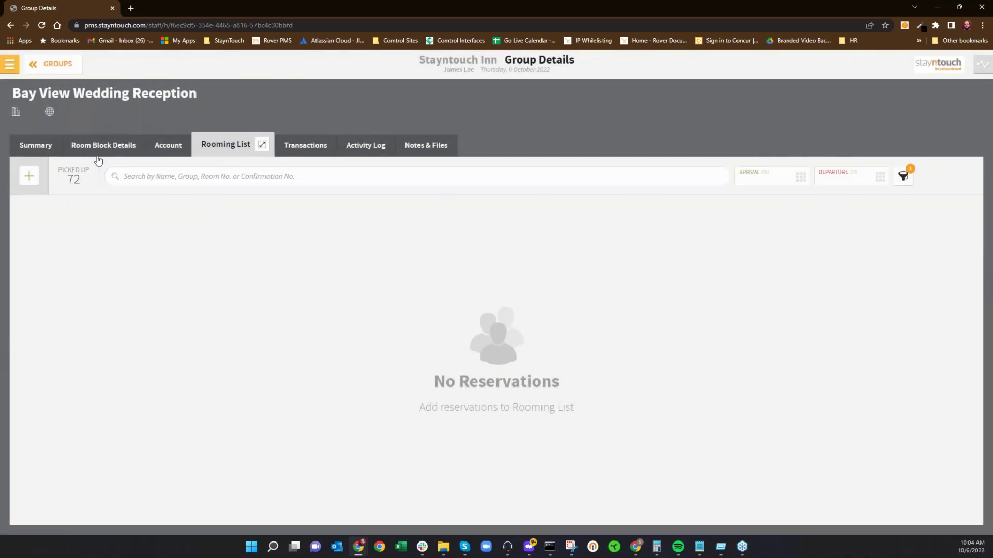
{"action": "left_click", "coordinate": [903, 176]}
{"action": "left_click", "coordinate": [625, 230]}
{"action": "left_click", "coordinate": [703, 230]}
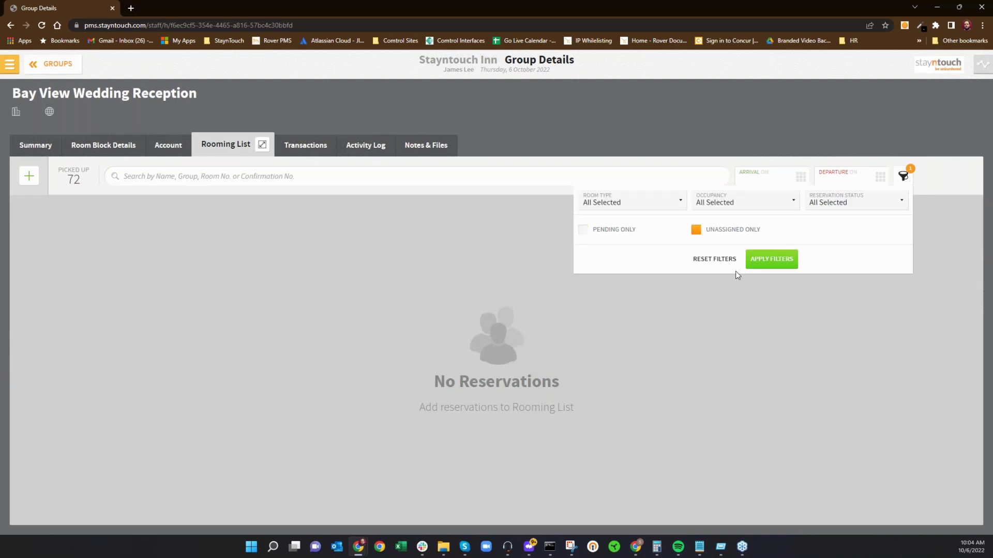
{"action": "left_click", "coordinate": [787, 262]}
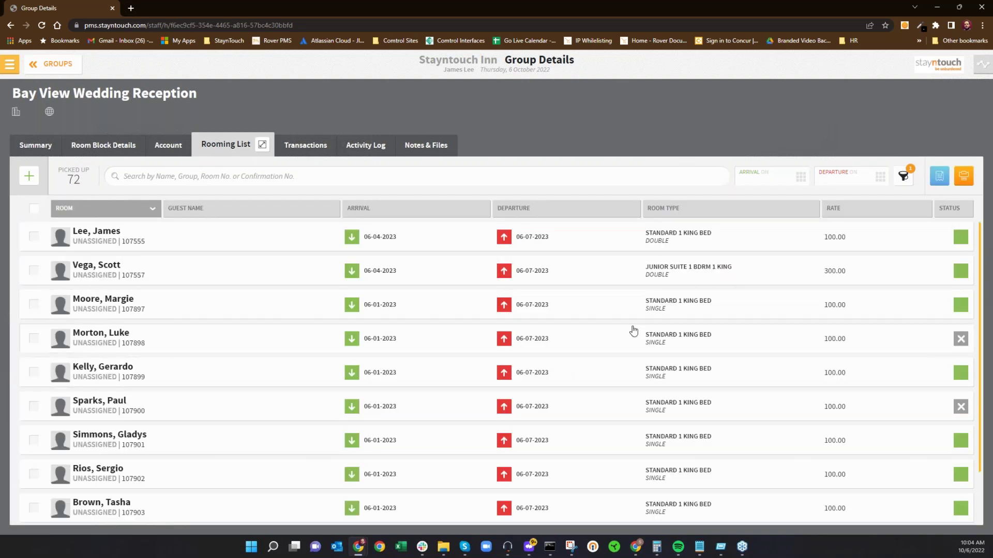
{"action": "scroll", "coordinate": [634, 328], "scroll_direction": "down", "scroll_amount": 1}
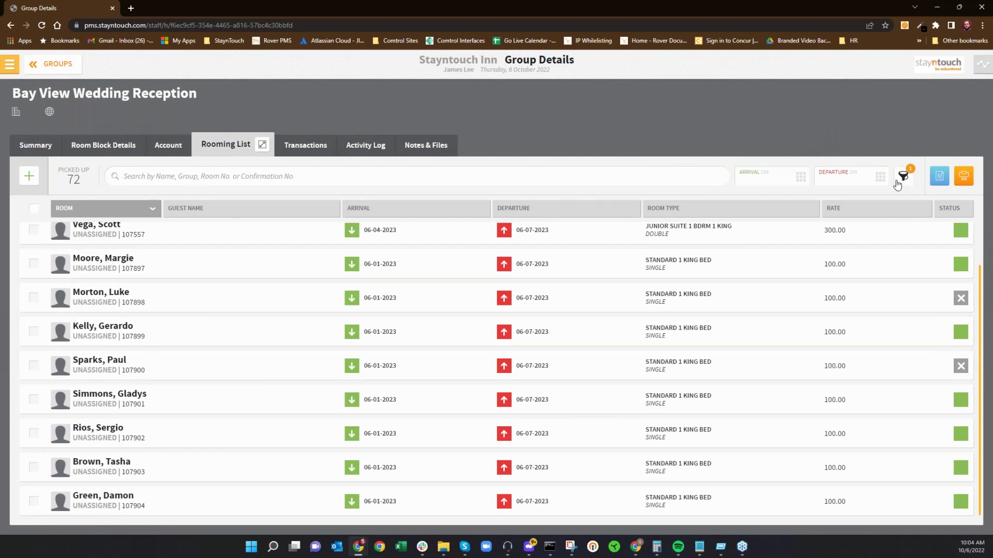
Step: Filter to Reserved status only, select all reservations, and auto-assign their rooms
{"action": "left_click", "coordinate": [903, 177]}
{"action": "left_click", "coordinate": [879, 202]}
{"action": "left_click", "coordinate": [842, 222]}
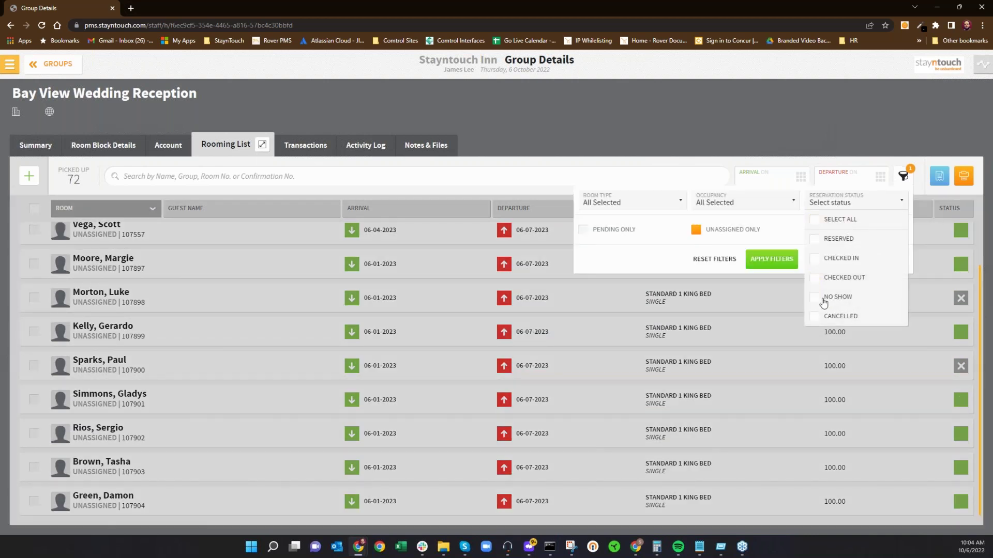
{"action": "left_click", "coordinate": [838, 239]}
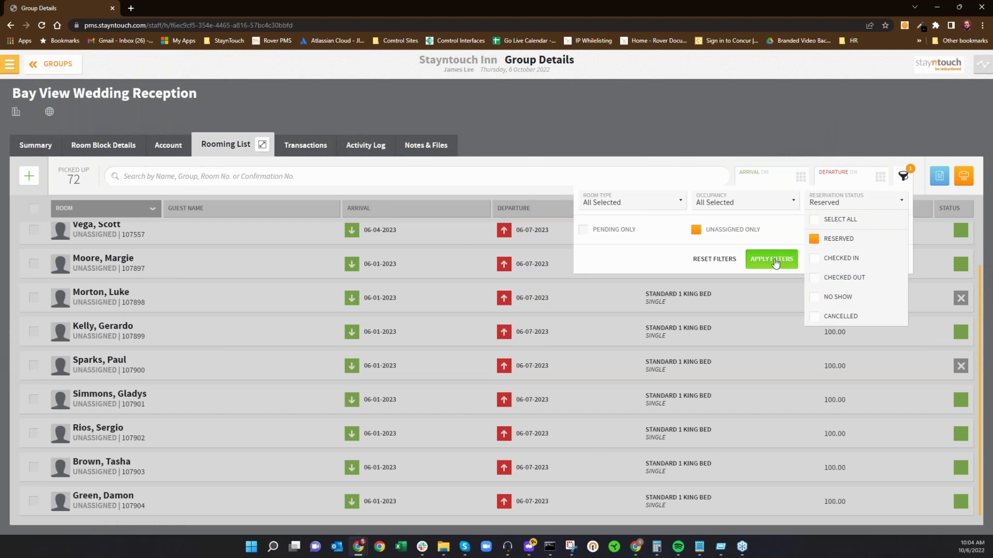
{"action": "left_click", "coordinate": [774, 263]}
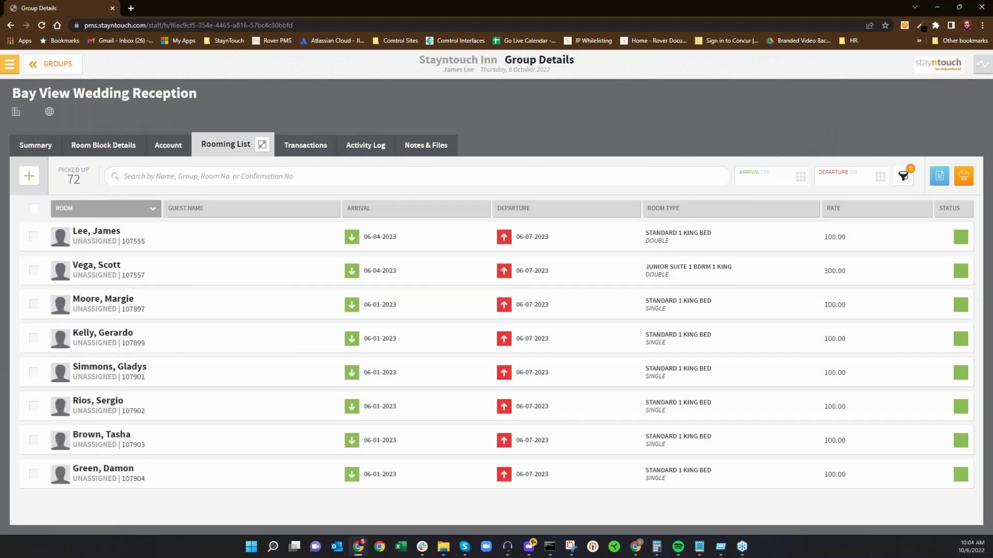
{"action": "left_click", "coordinate": [31, 209]}
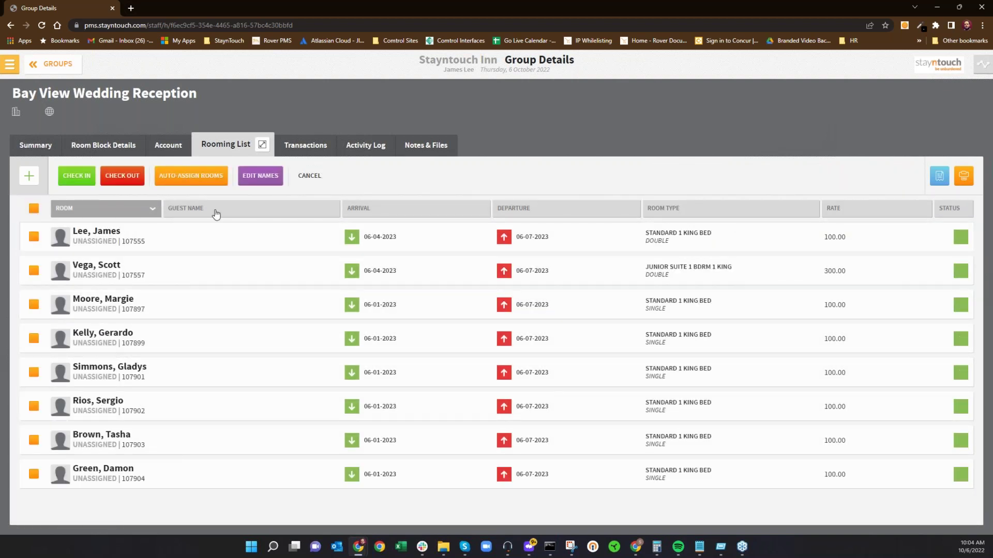
{"action": "left_click", "coordinate": [205, 177]}
{"action": "mouse_move", "coordinate": [437, 555]}
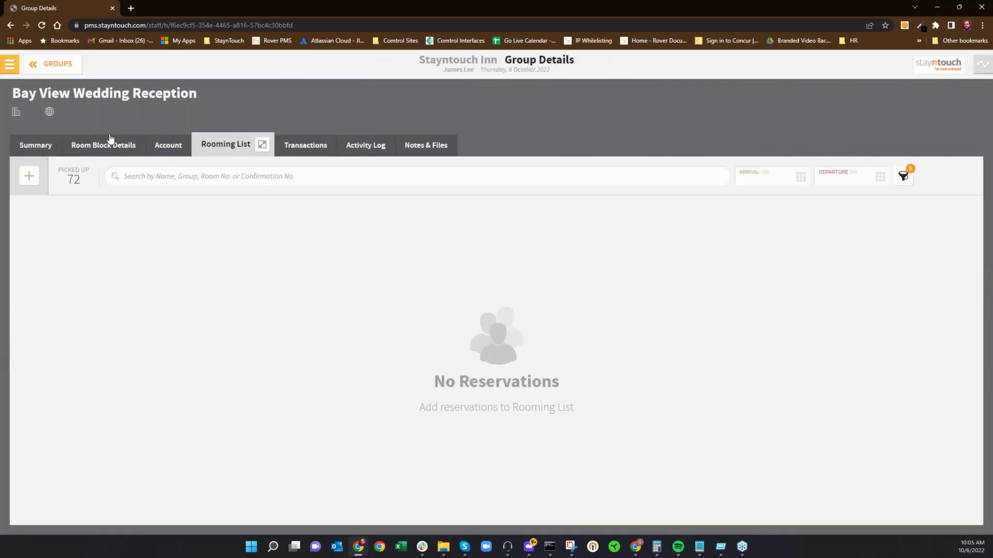
Step: From the Manager Dashboard, run a new A/R Summary Report and go to the Reports Inbox
{"action": "left_click", "coordinate": [10, 63]}
{"action": "left_click", "coordinate": [26, 95]}
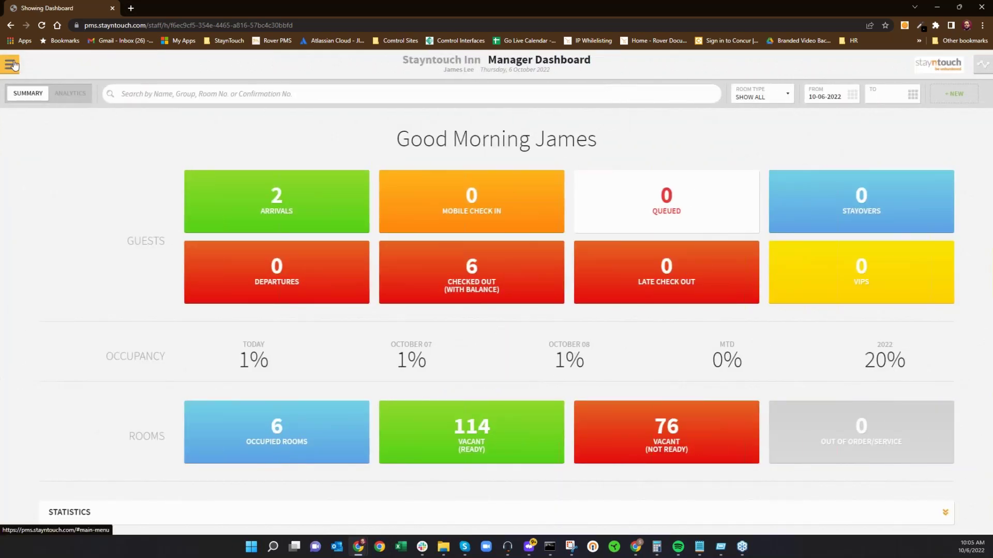
{"action": "left_click", "coordinate": [12, 65]}
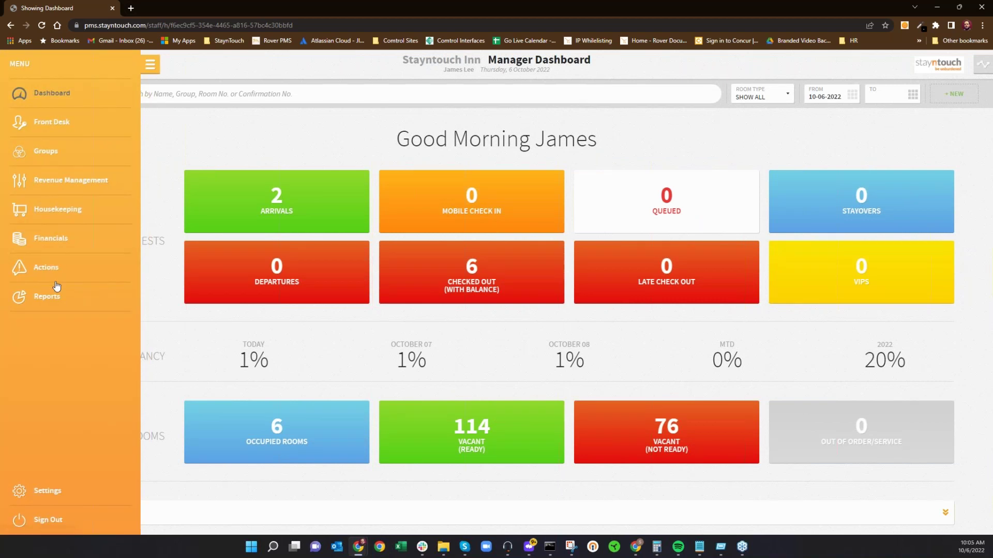
{"action": "left_click", "coordinate": [46, 297]}
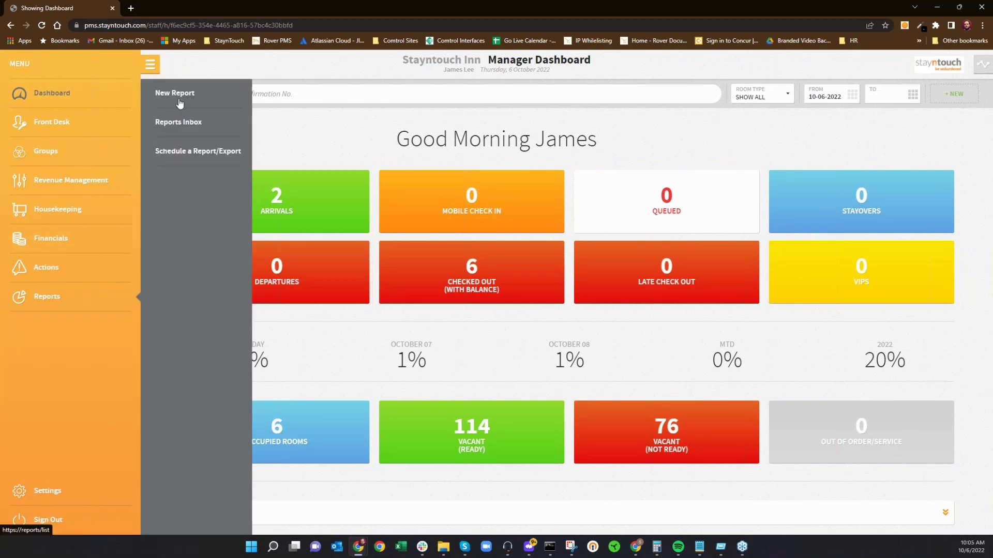
{"action": "left_click", "coordinate": [178, 101]}
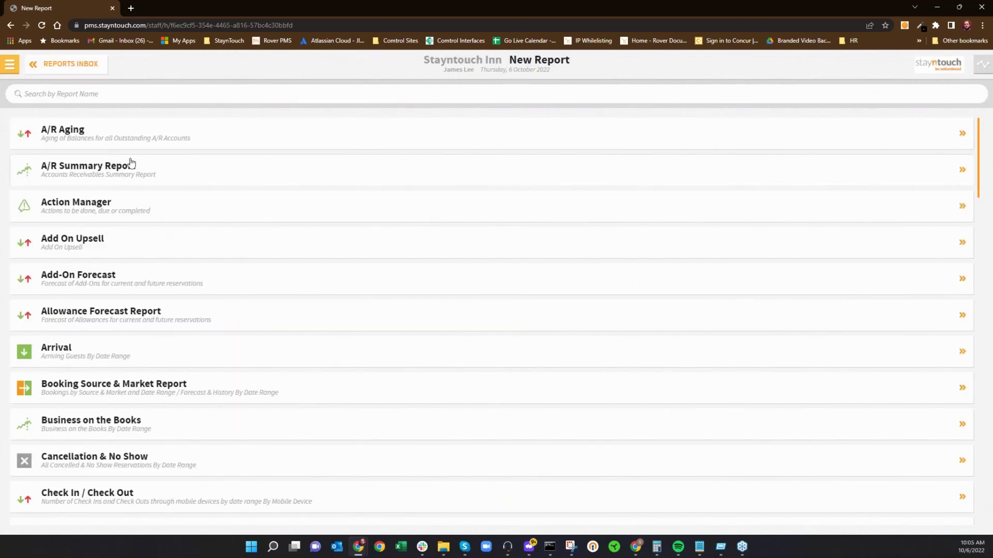
{"action": "left_click", "coordinate": [129, 164]}
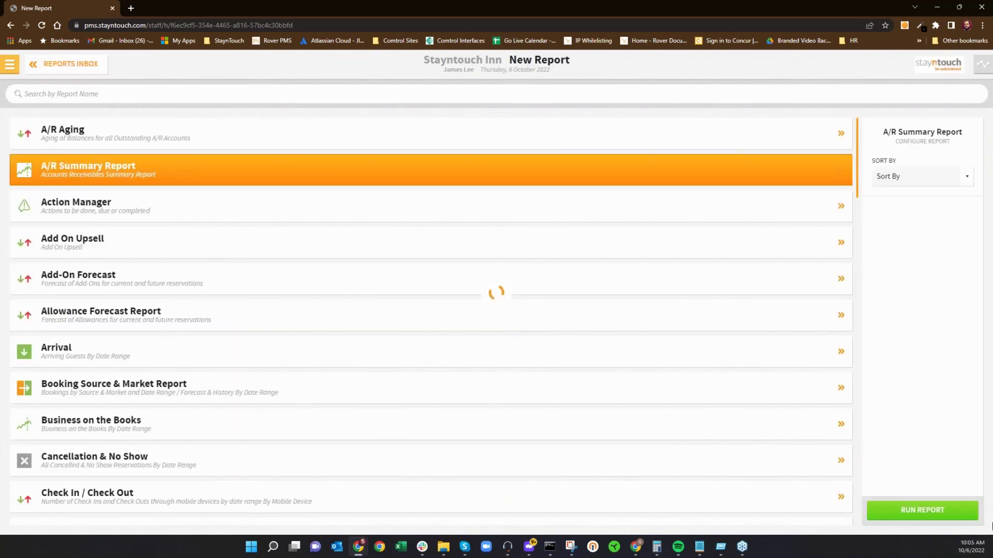
{"action": "left_click", "coordinate": [913, 517]}
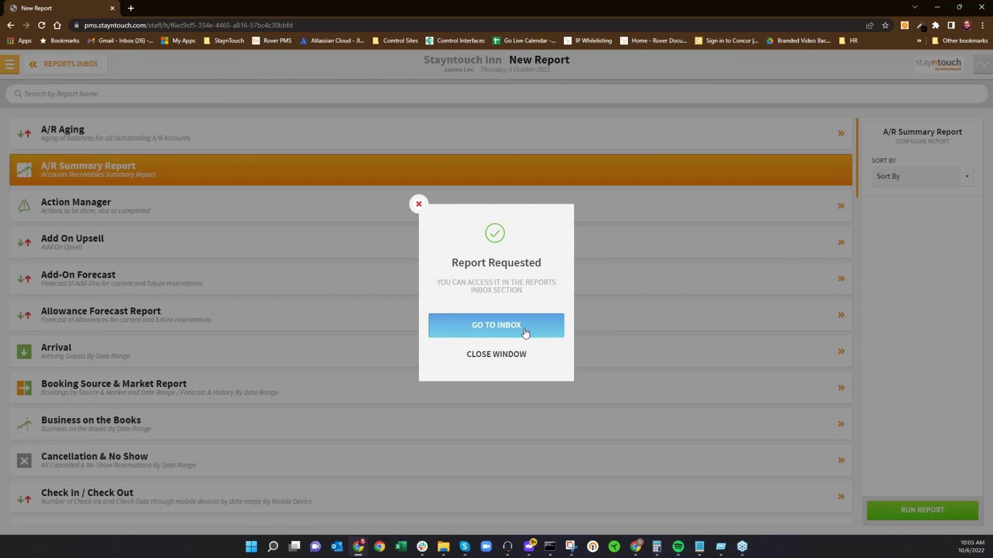
{"action": "left_click", "coordinate": [524, 331]}
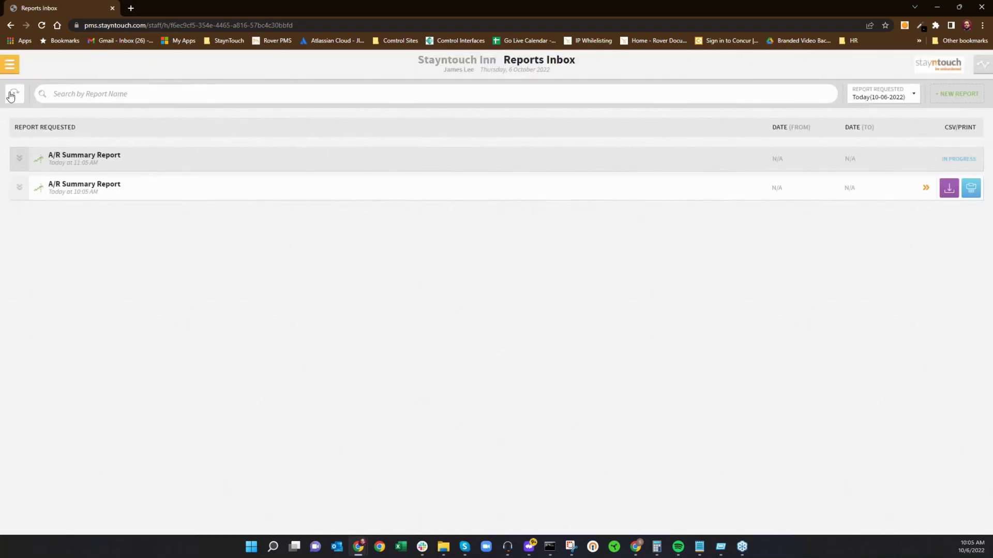
Step: Refresh the inbox, download the finished A/R Summary Report CSV, and open it
{"action": "left_click", "coordinate": [11, 97]}
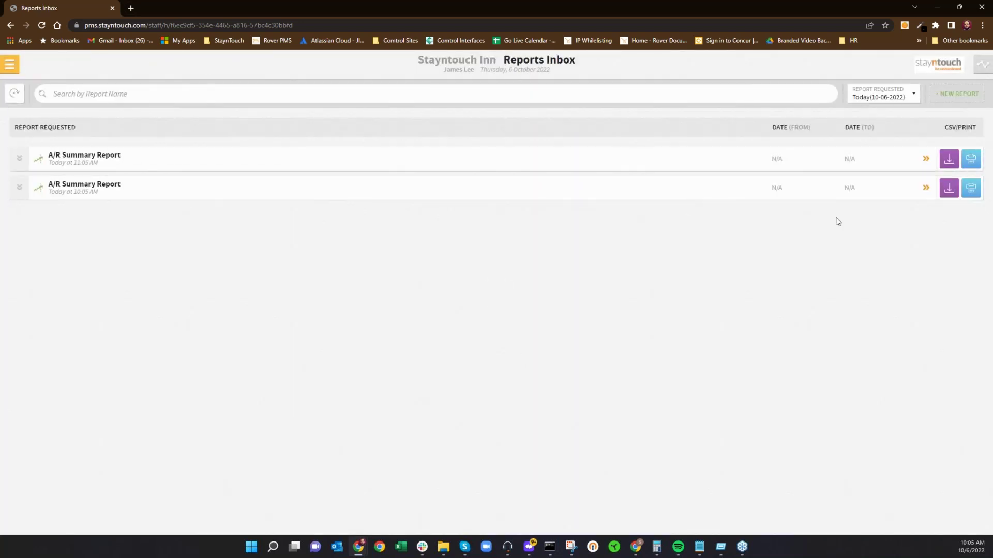
{"action": "left_click", "coordinate": [950, 160]}
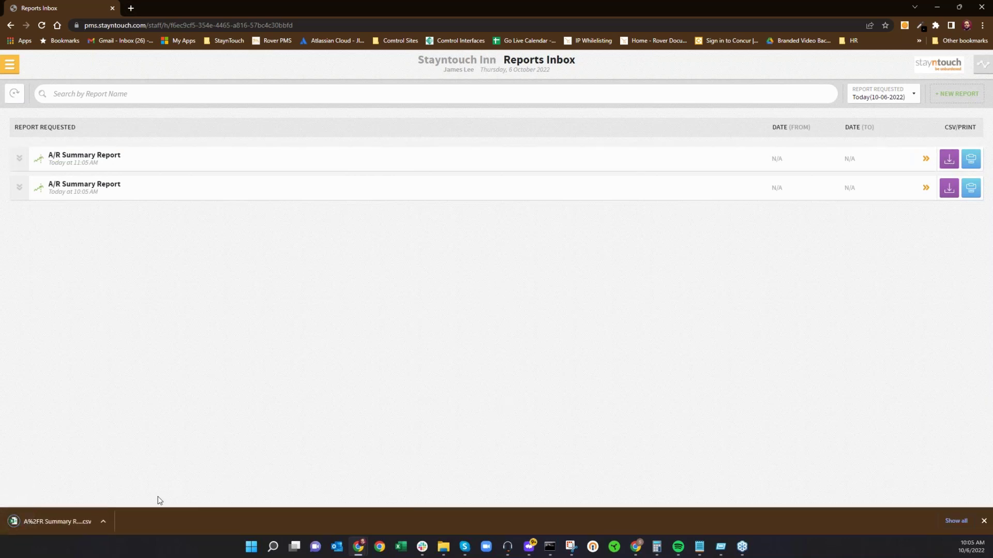
{"action": "left_click", "coordinate": [62, 524]}
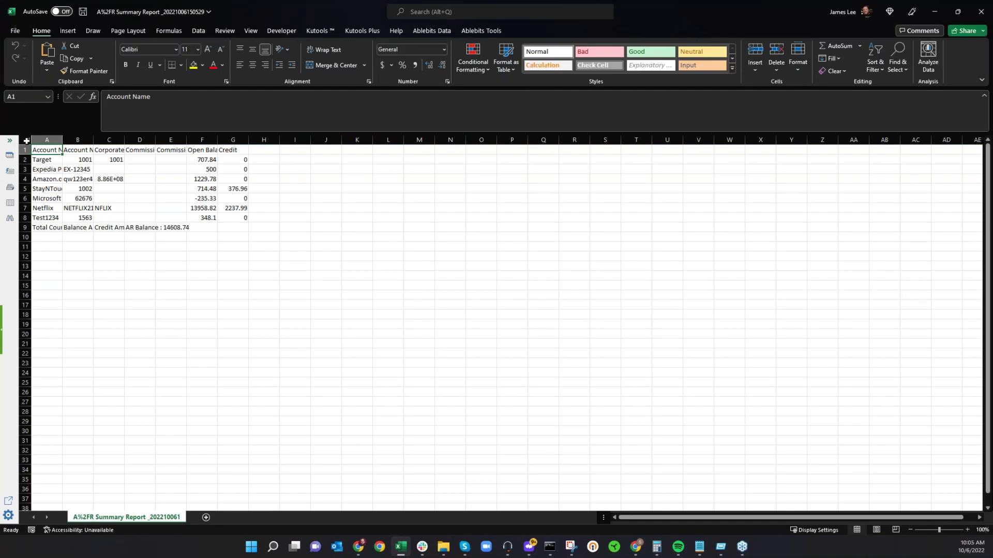
Step: AutoFit every column width in the A/R Summary sheet, then close Excel without saving
{"action": "key", "text": "ctrl+a"}
{"action": "left_click", "coordinate": [800, 75]}
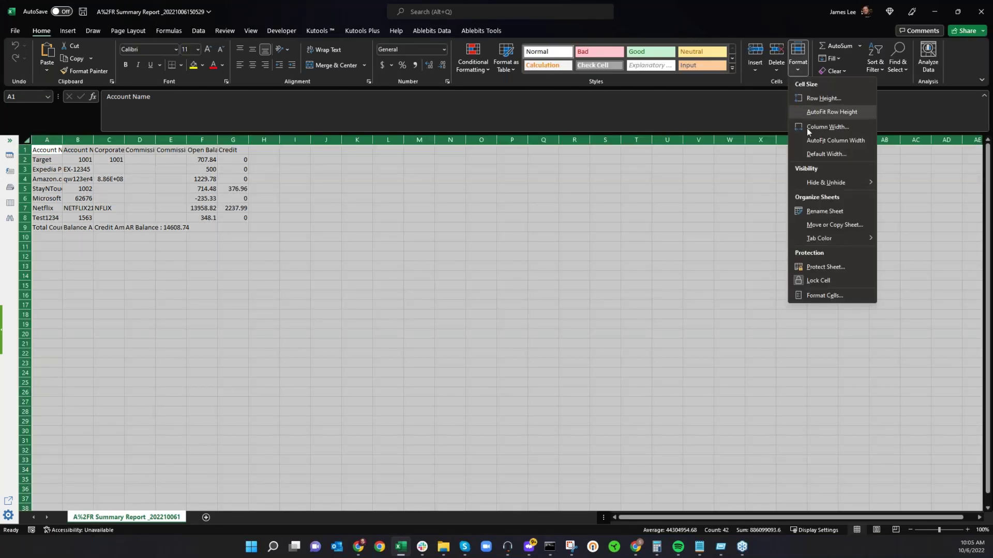
{"action": "left_click", "coordinate": [827, 138]}
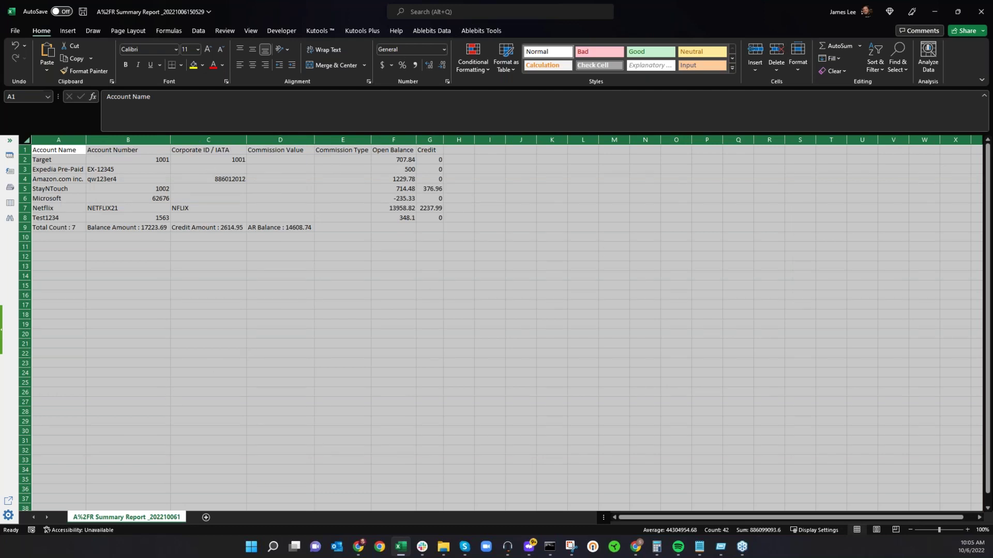
{"action": "left_click", "coordinate": [981, 11]}
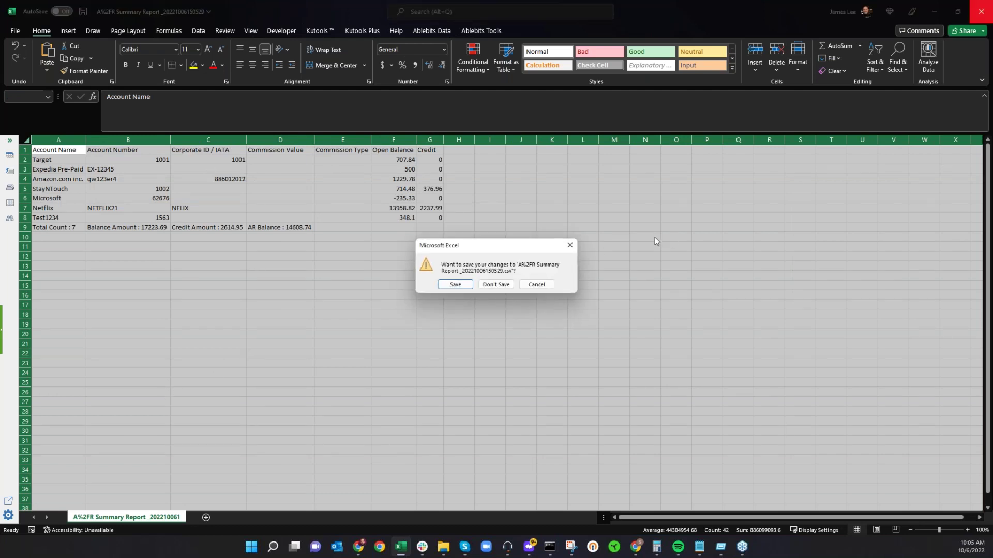
{"action": "left_click", "coordinate": [496, 284]}
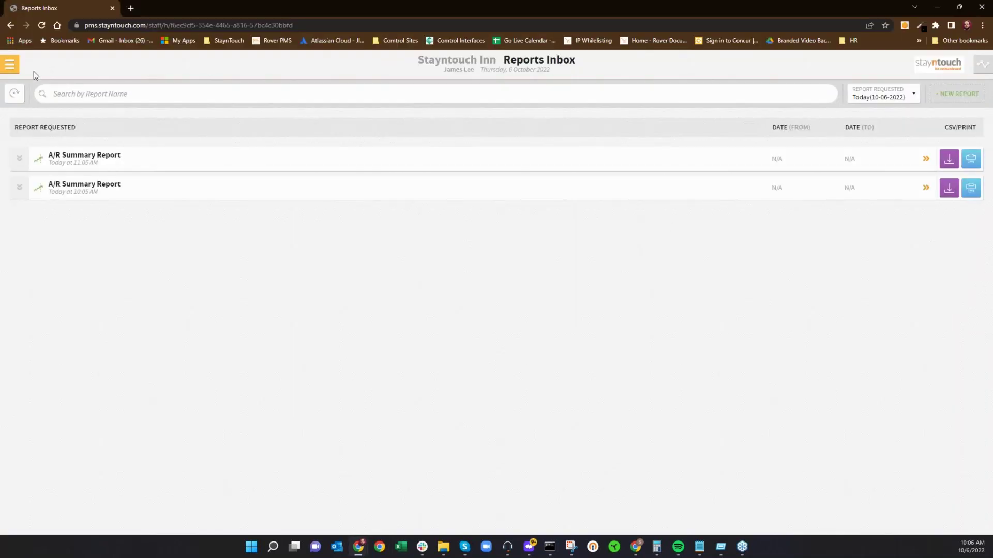
Step: Start a new A/R Summary Report schedule, review its file format options, then go back
{"action": "left_click", "coordinate": [9, 64]}
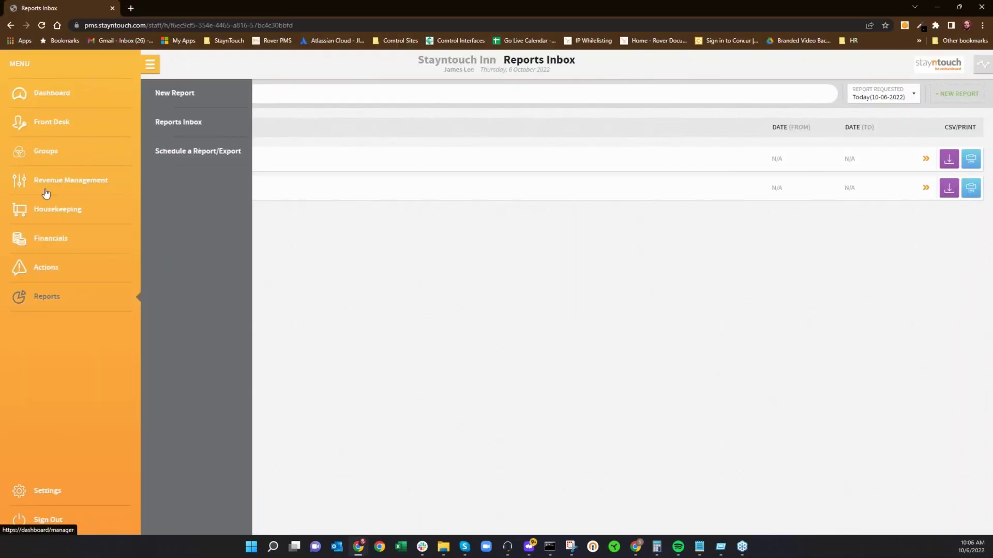
{"action": "left_click", "coordinate": [181, 153]}
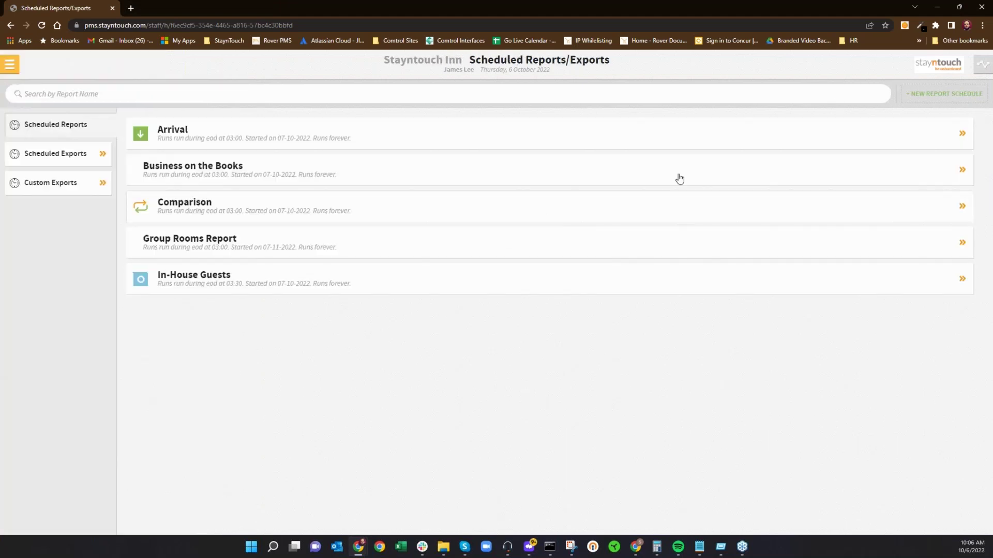
{"action": "left_click", "coordinate": [940, 95]}
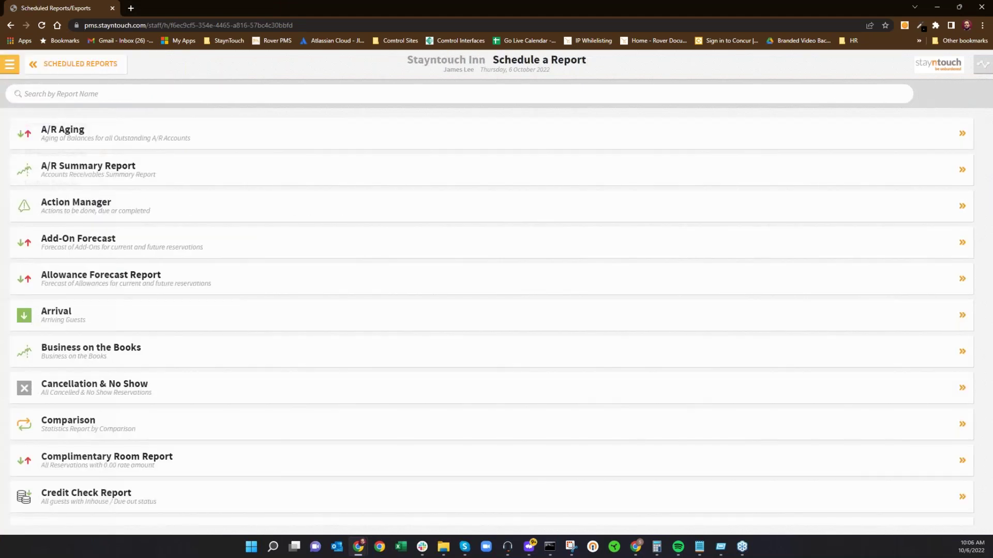
{"action": "left_click", "coordinate": [88, 179]}
{"action": "left_click", "coordinate": [889, 232]}
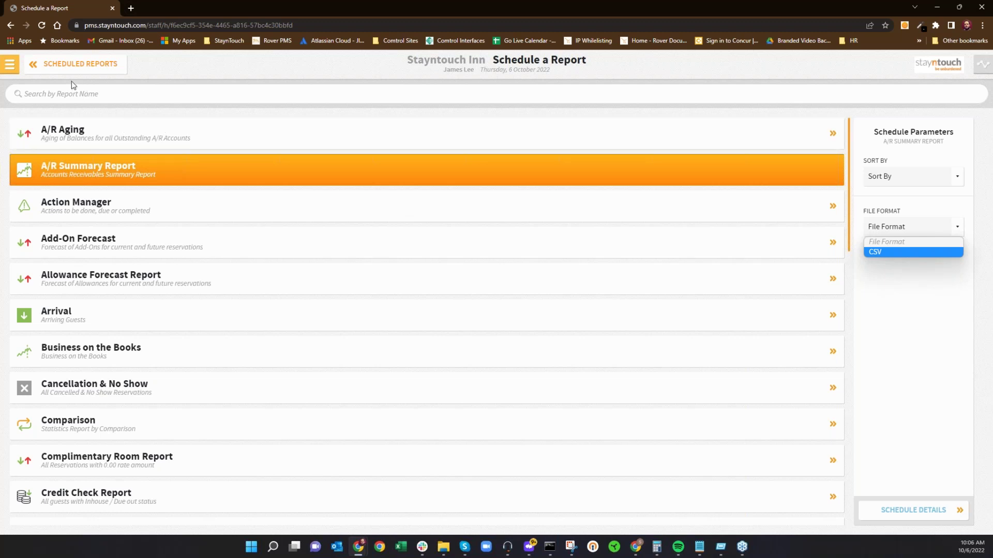
{"action": "left_click", "coordinate": [57, 70]}
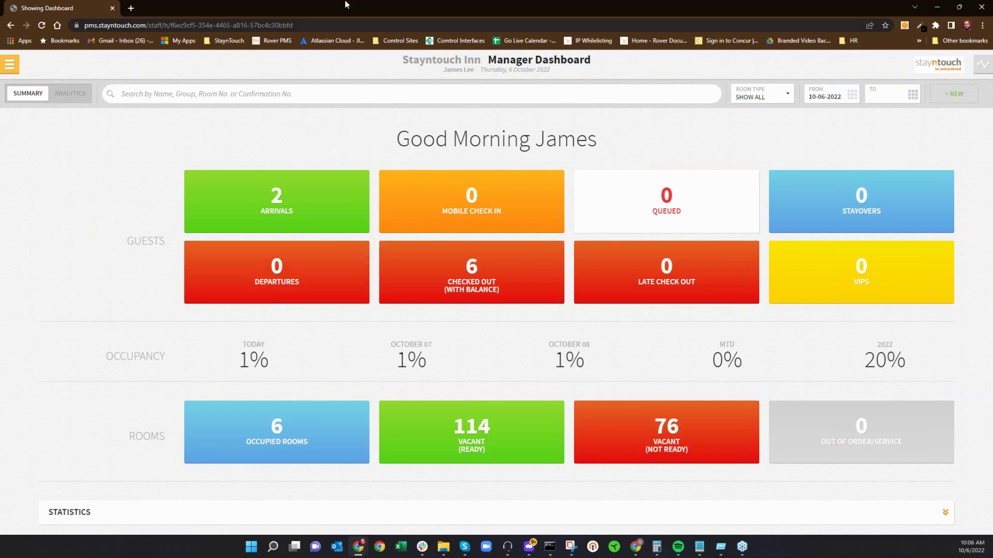
Step: Open the second arriving guest's Stay Card from today's Arrivals and start Copy Reservation
{"action": "left_click", "coordinate": [333, 210]}
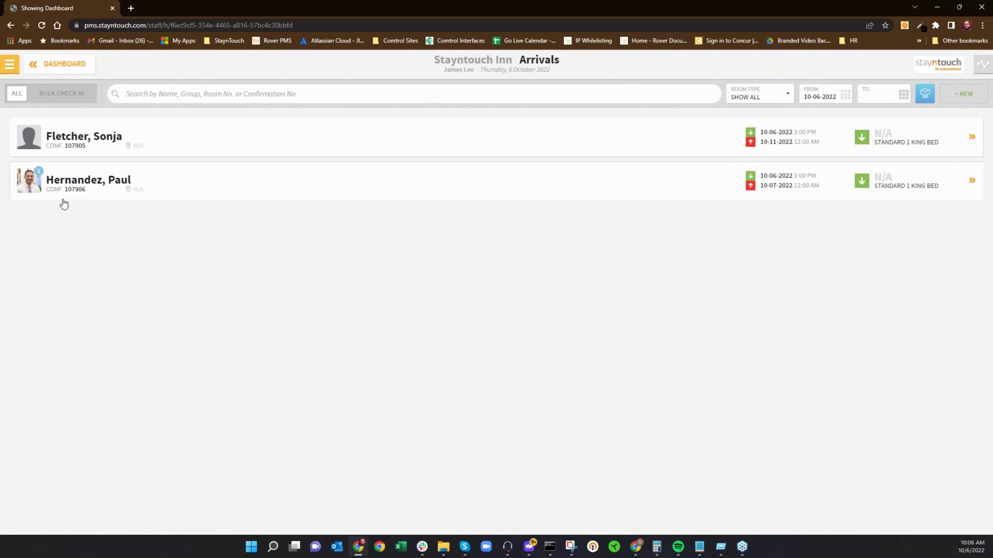
{"action": "left_click", "coordinate": [78, 188]}
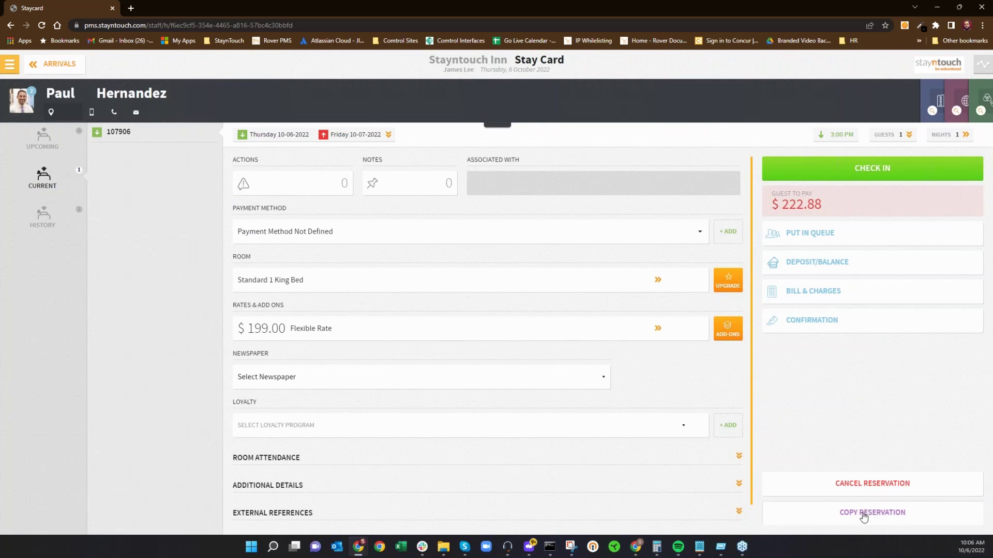
{"action": "left_click", "coordinate": [862, 514]}
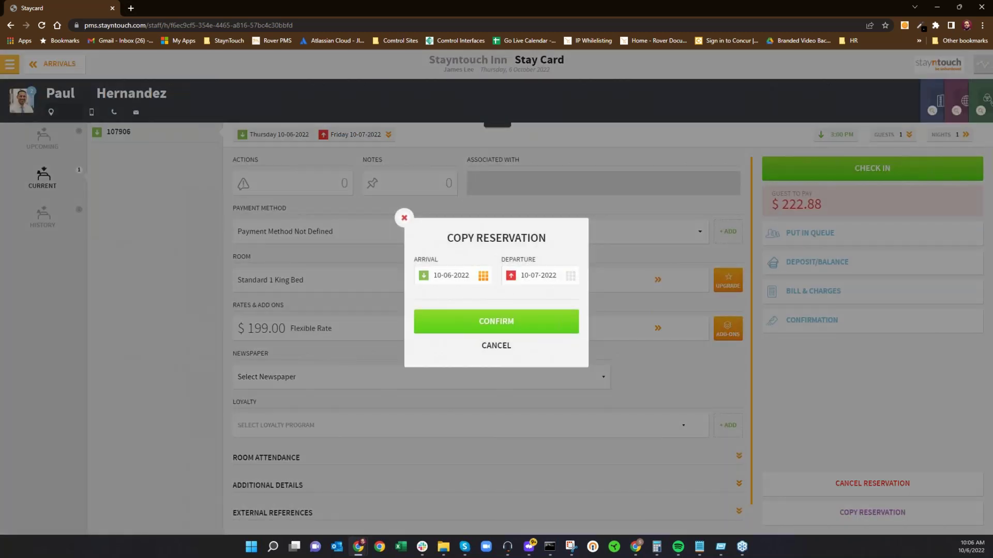
Step: Copy reservation 107908 to arrive October 17, confirm it, and open the new Stay Card
{"action": "left_click", "coordinate": [460, 279]}
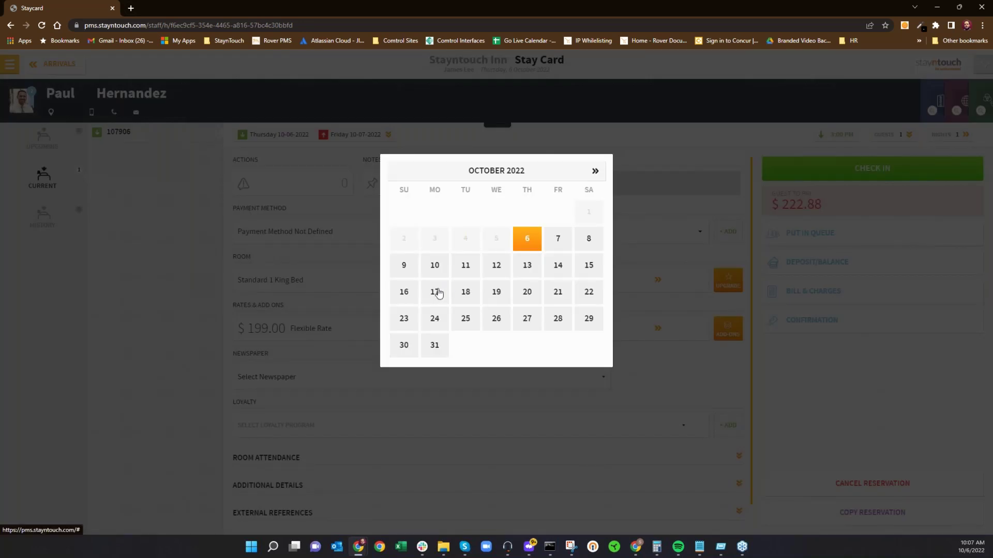
{"action": "left_click", "coordinate": [435, 292]}
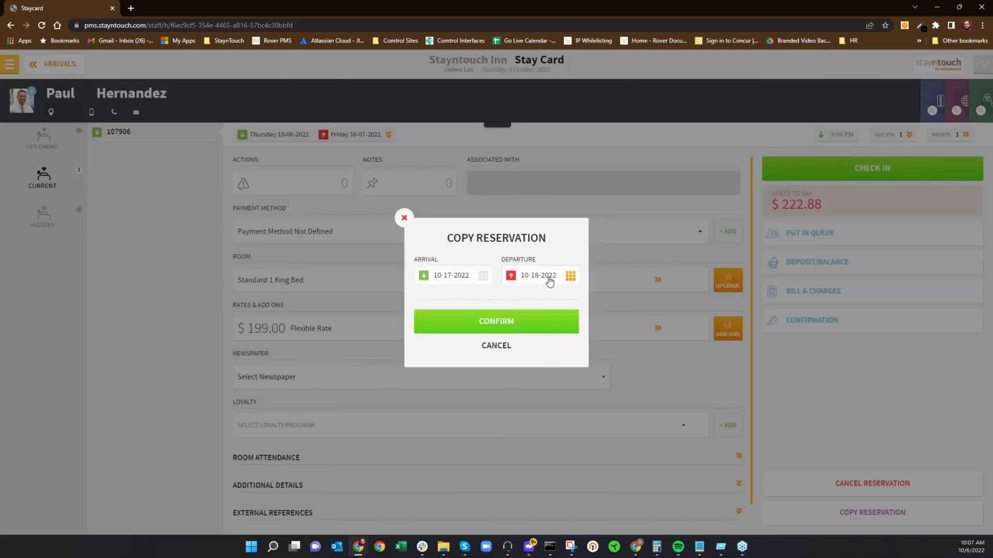
{"action": "left_click", "coordinate": [493, 325]}
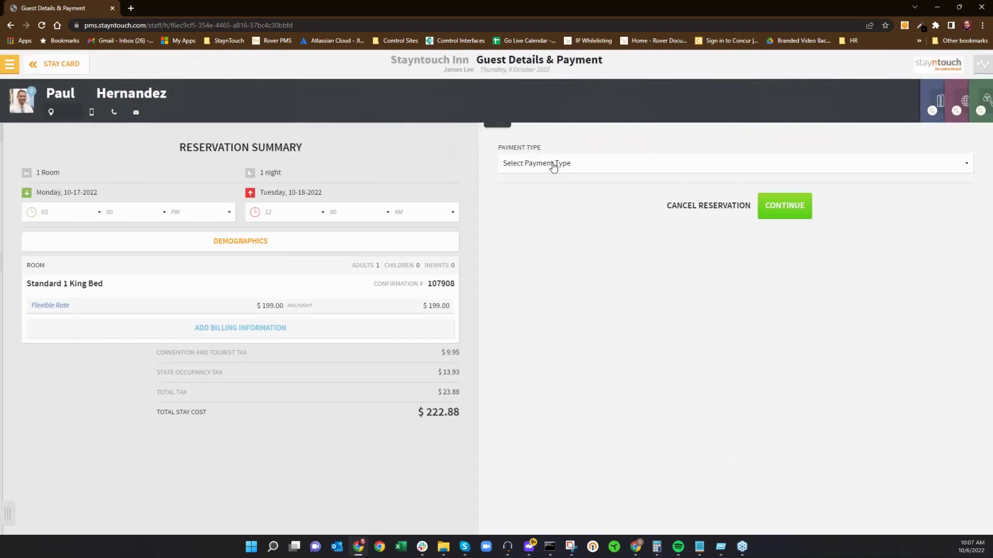
{"action": "left_click", "coordinate": [779, 217]}
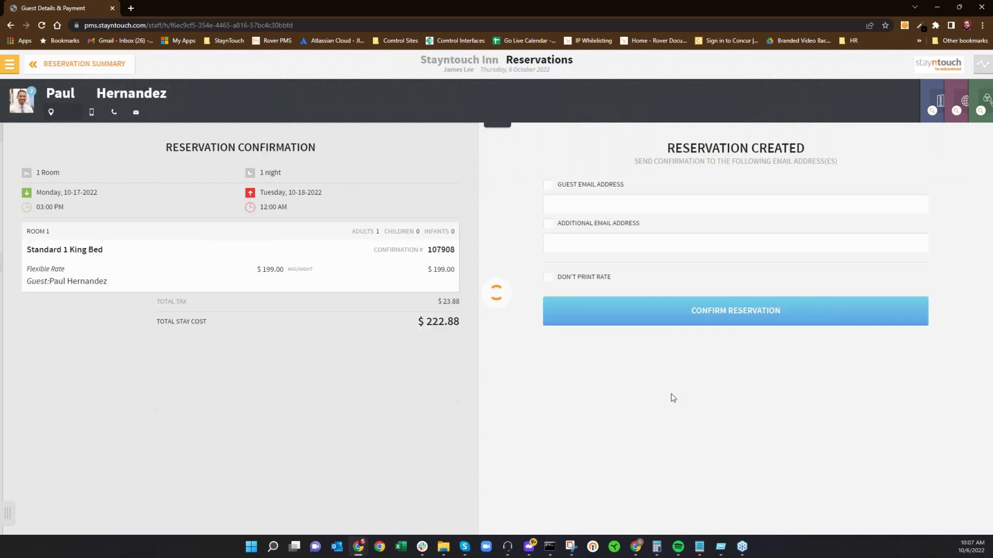
{"action": "left_click", "coordinate": [674, 360]}
{"action": "left_click", "coordinate": [655, 187]}
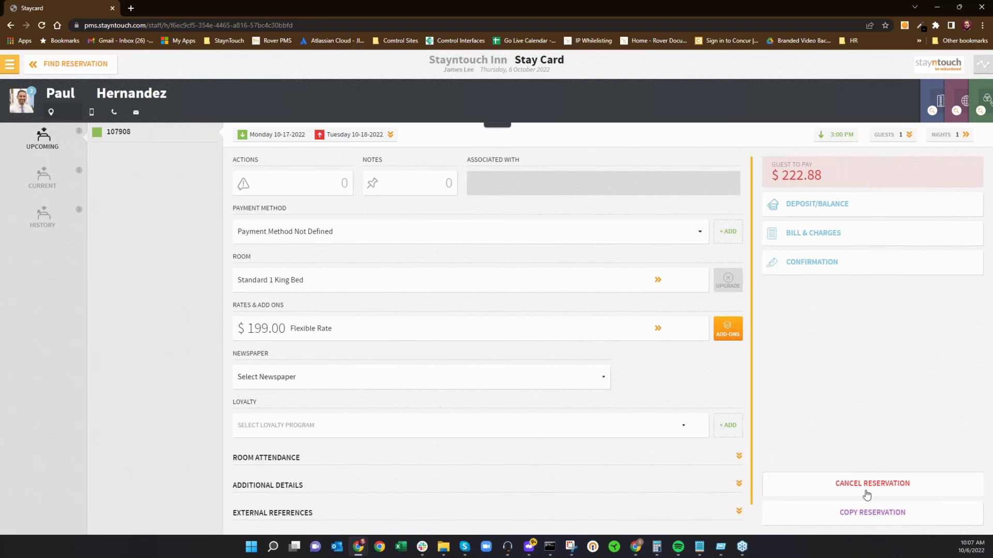
{"action": "left_click", "coordinate": [857, 512]}
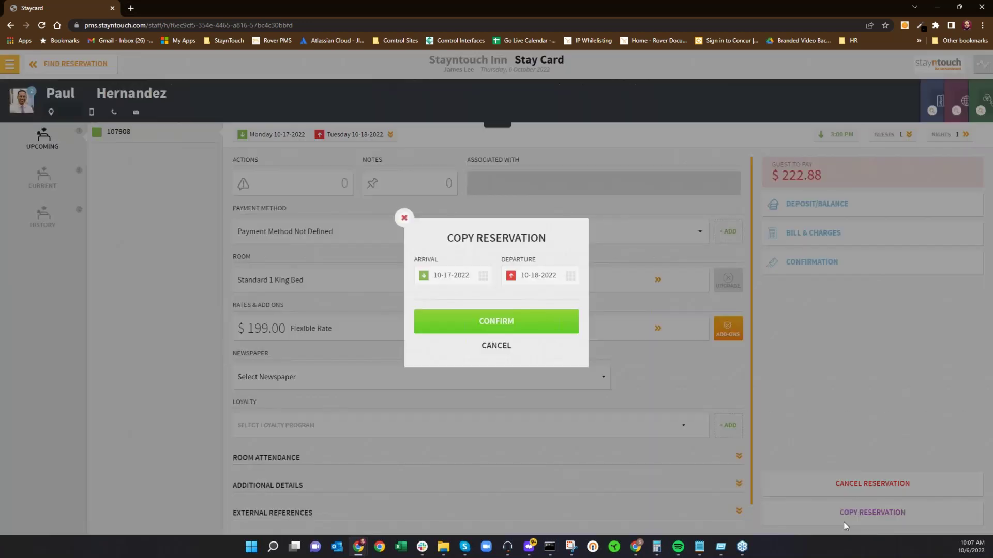
Step: Confirm the 10-17 to 10-18 copy as new reservation 107909 and open its stay card
{"action": "left_click", "coordinate": [516, 321]}
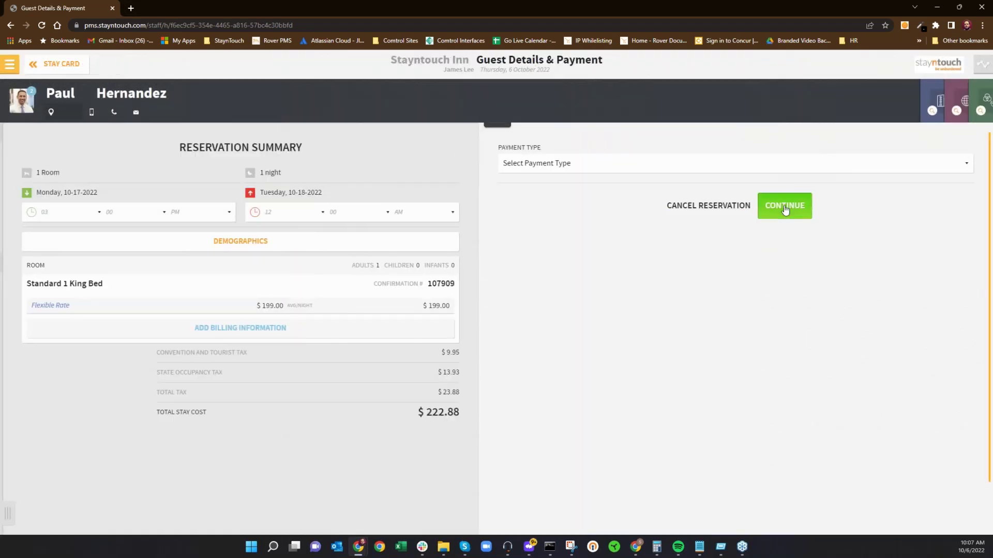
{"action": "left_click", "coordinate": [785, 207]}
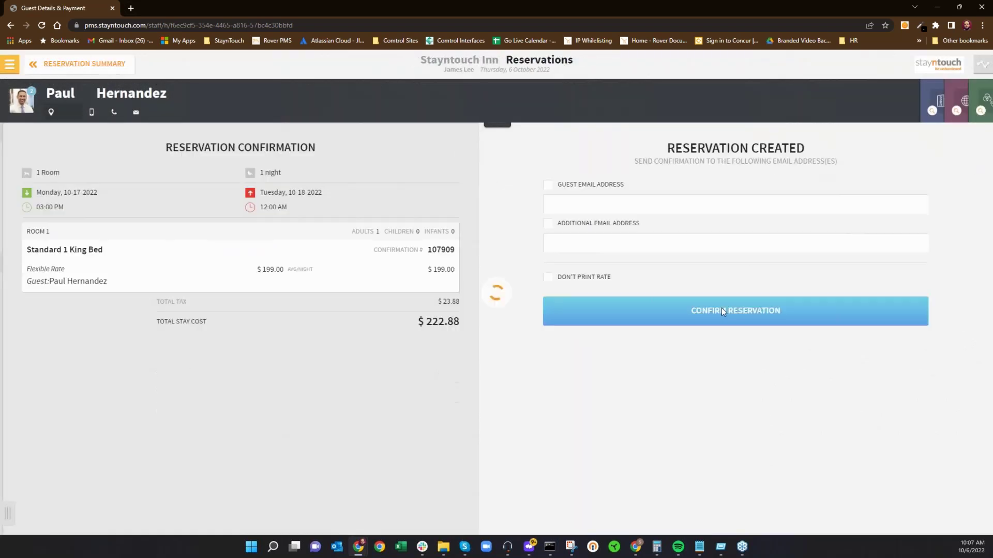
{"action": "left_click", "coordinate": [667, 183]}
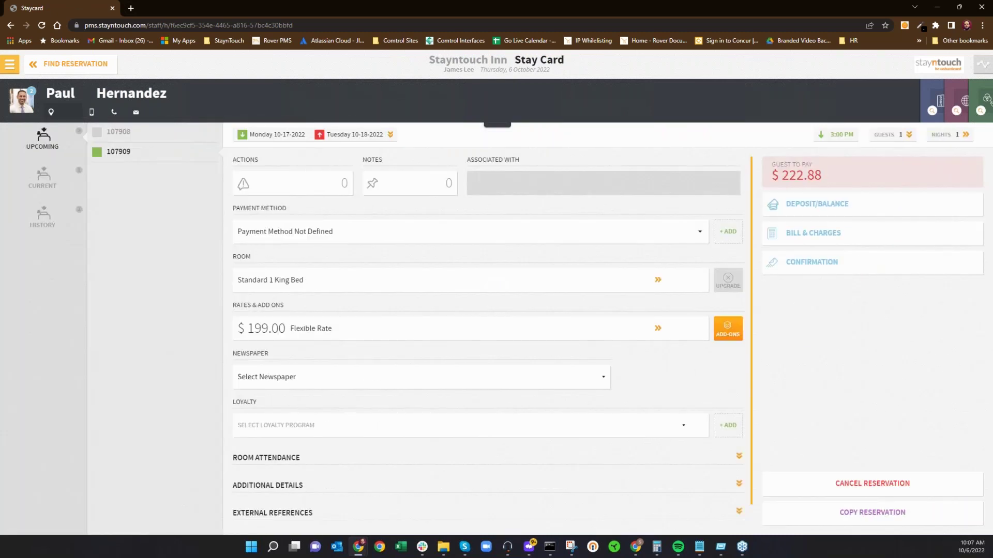
Step: Start another copy of the reservation with arrival October 24, for 10-24 to 10-25
{"action": "left_click", "coordinate": [872, 512]}
{"action": "left_click", "coordinate": [457, 276]}
{"action": "left_click", "coordinate": [441, 323]}
{"action": "left_click", "coordinate": [463, 321]}
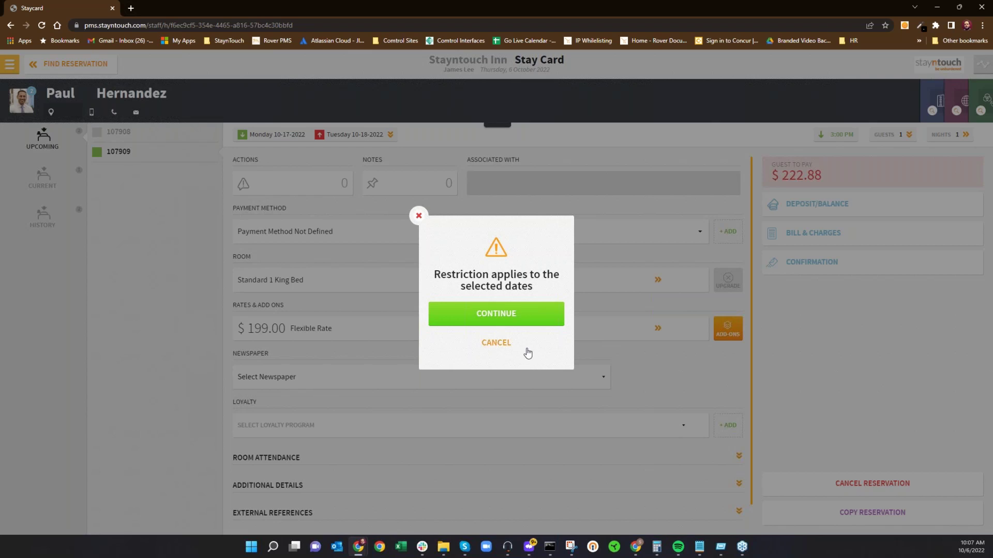
Step: Accept the date restriction warning and confirm reservation 107910 for 10-24 to 10-25, opening its stay card
{"action": "left_click", "coordinate": [468, 312]}
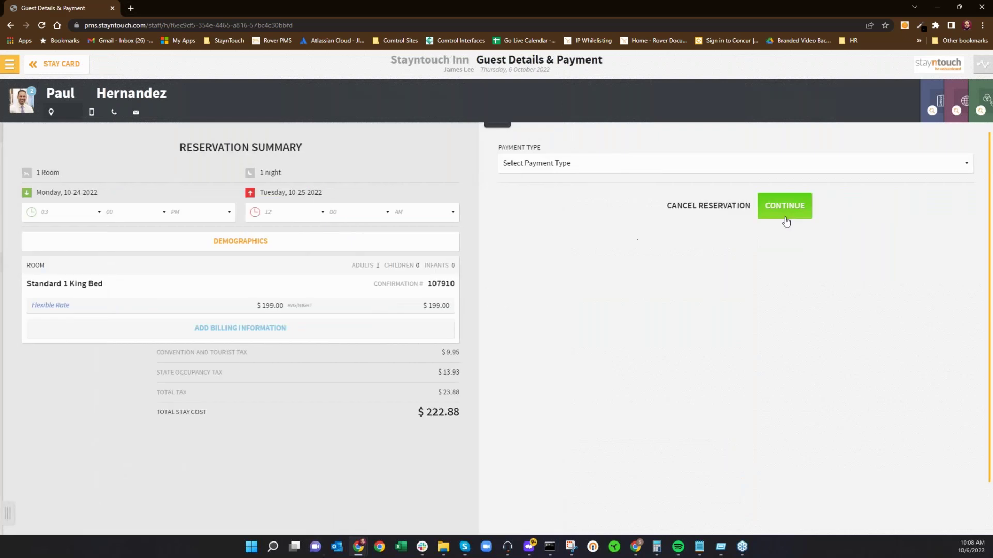
{"action": "left_click", "coordinate": [785, 220]}
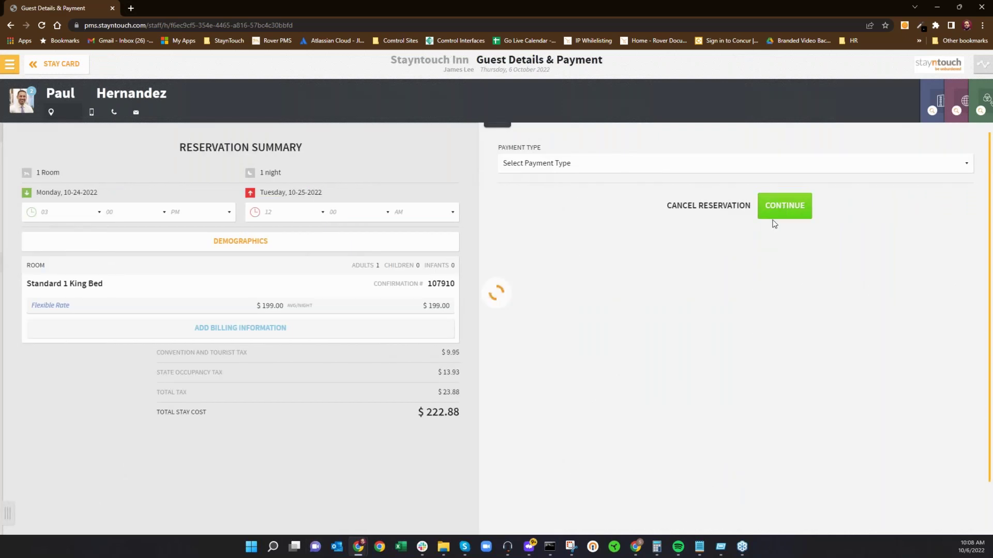
{"action": "left_click", "coordinate": [672, 362]}
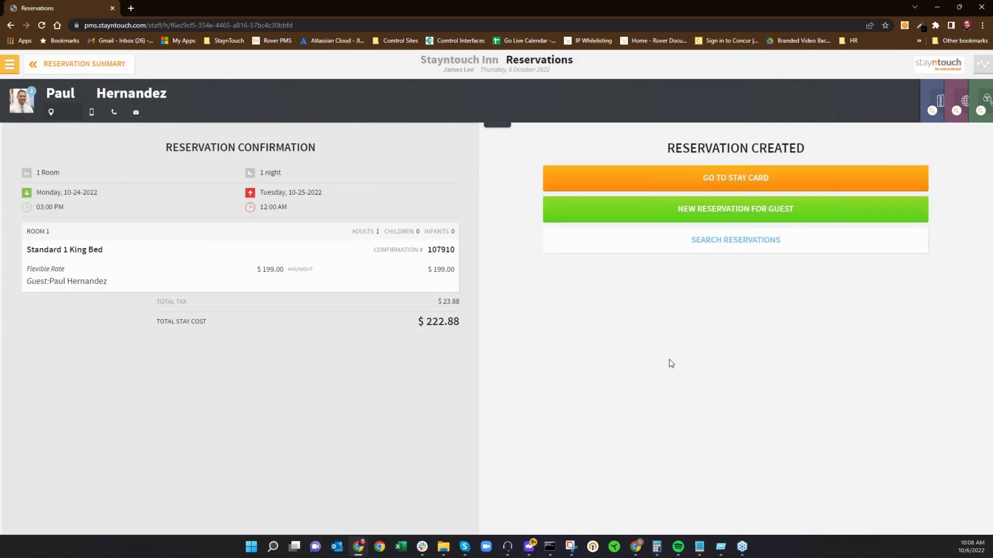
{"action": "left_click", "coordinate": [682, 188]}
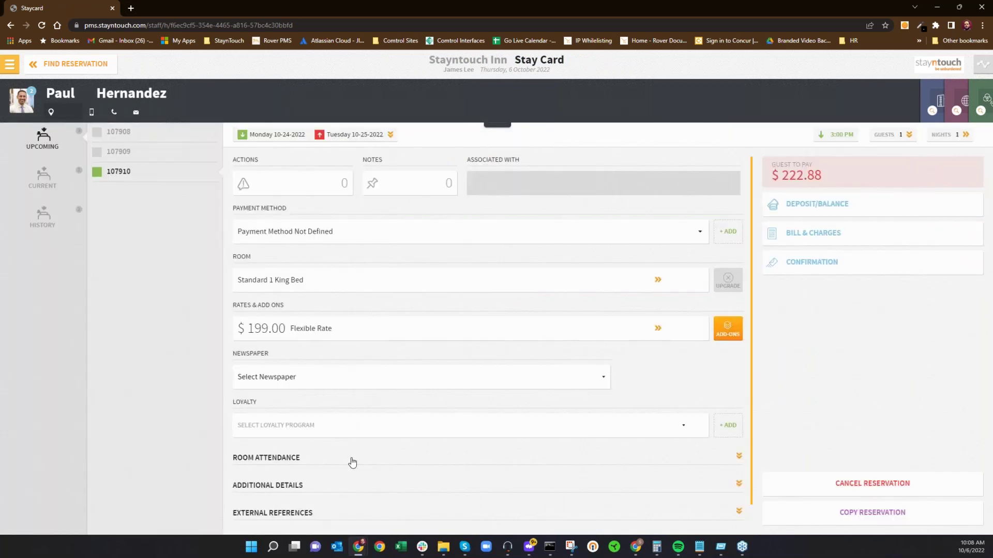
{"action": "mouse_move", "coordinate": [359, 543]}
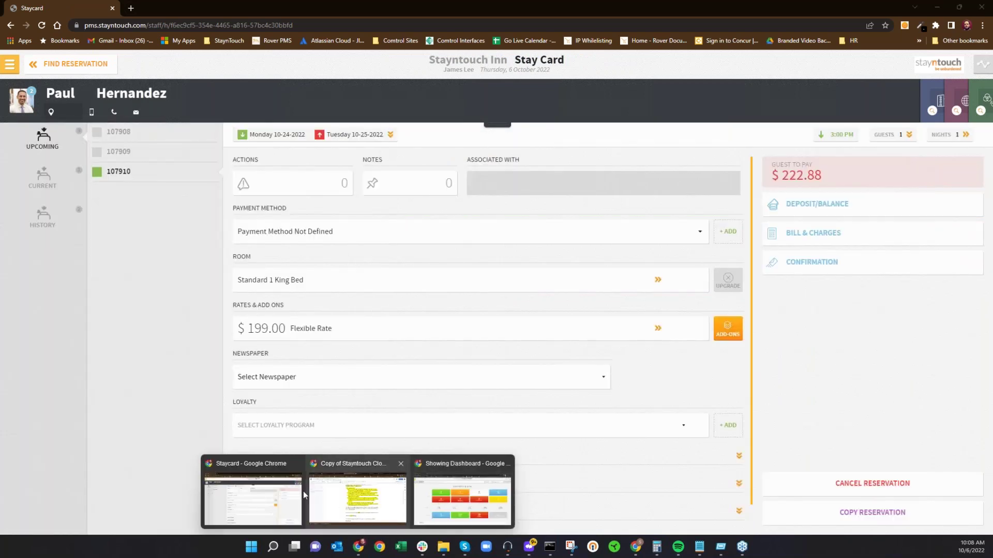
{"action": "left_click", "coordinate": [474, 491]}
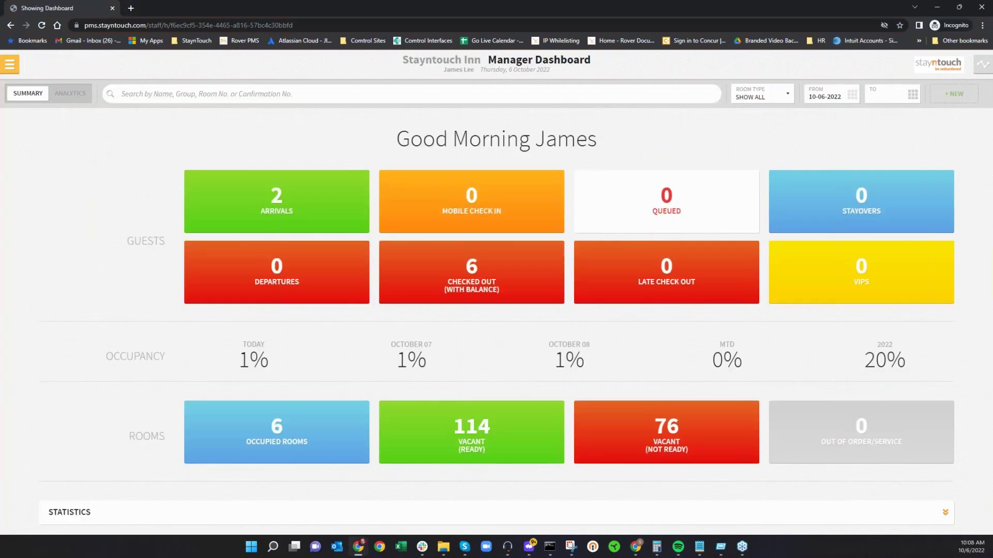
{"action": "left_click", "coordinate": [497, 292]}
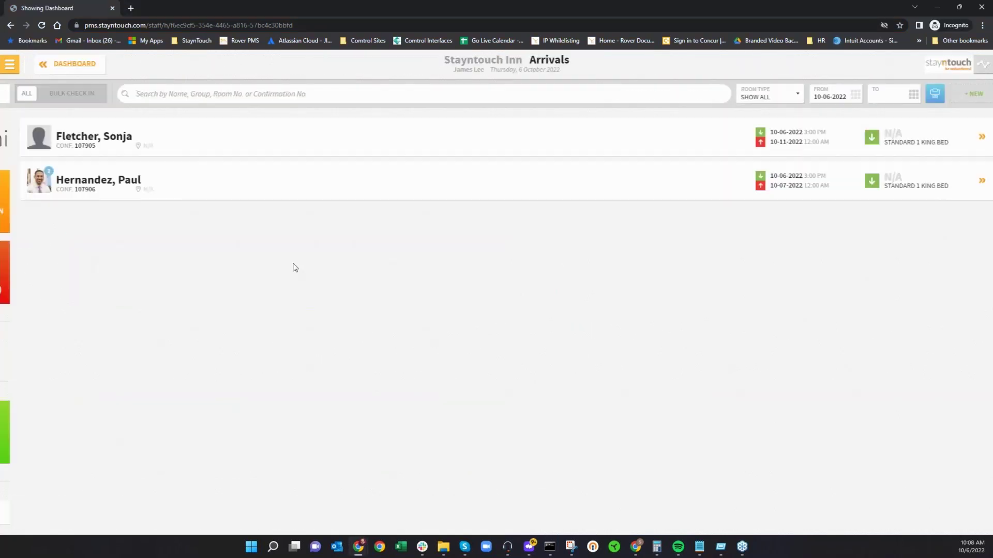
{"action": "left_click", "coordinate": [227, 199]}
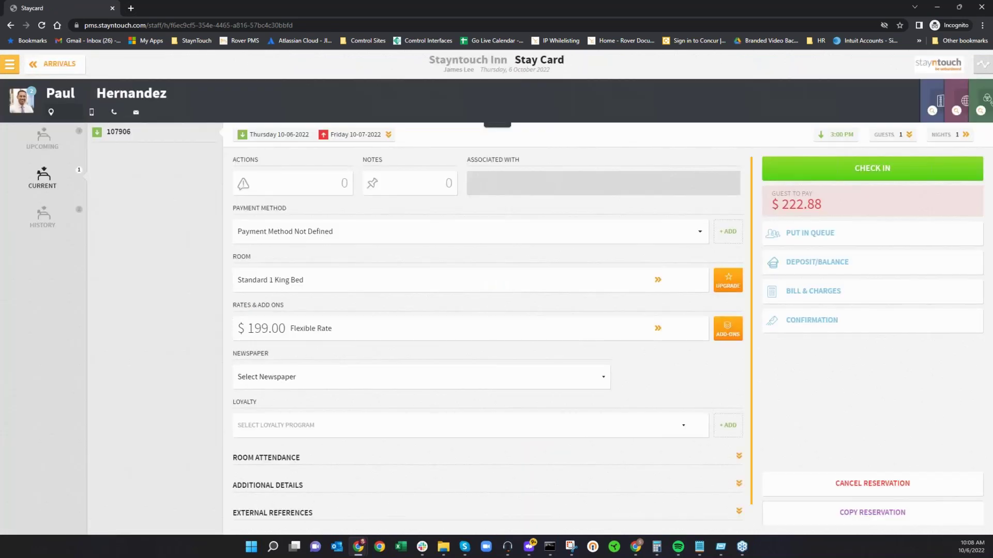
{"action": "left_click", "coordinate": [895, 523]}
{"action": "left_click", "coordinate": [437, 273]}
{"action": "left_click", "coordinate": [433, 318]}
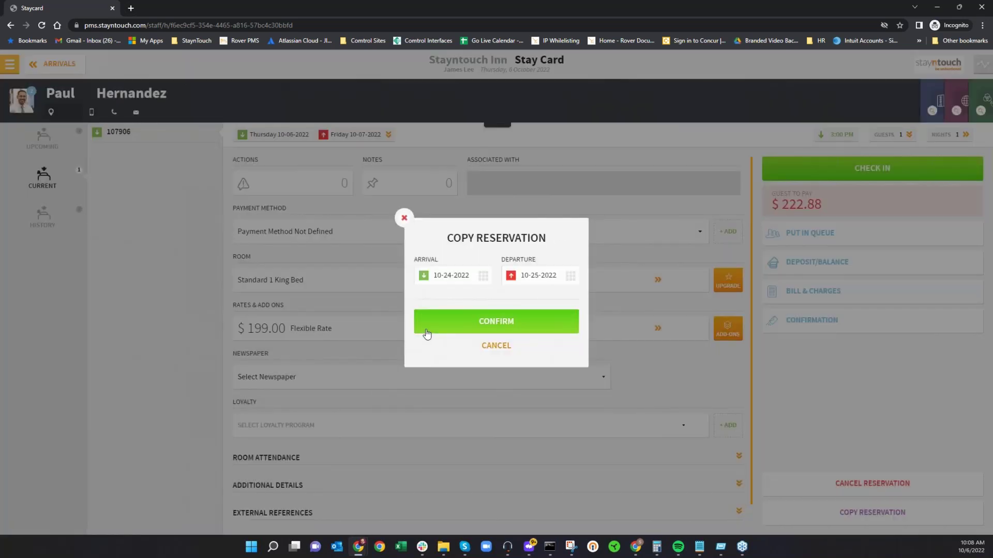
{"action": "left_click", "coordinate": [422, 328]}
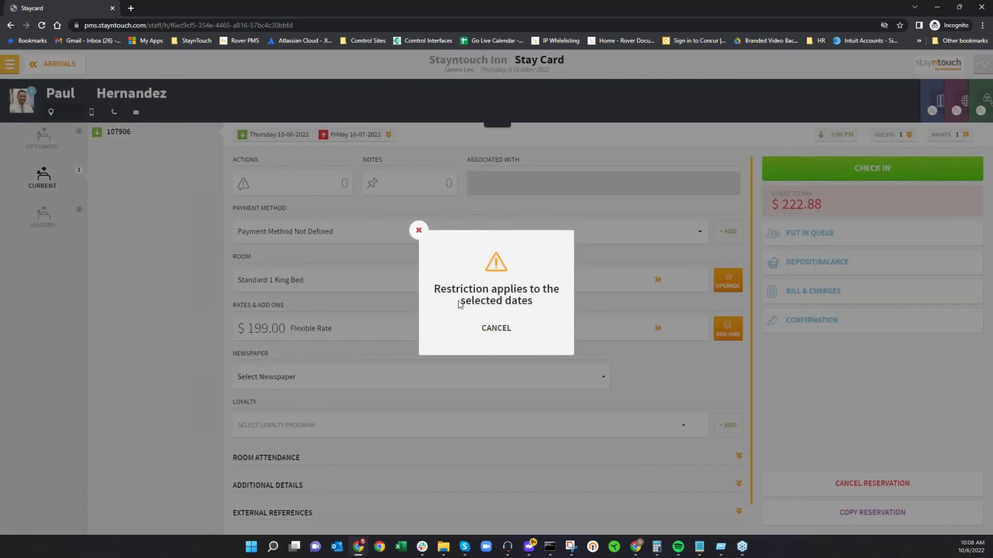
{"action": "left_click", "coordinate": [509, 330]}
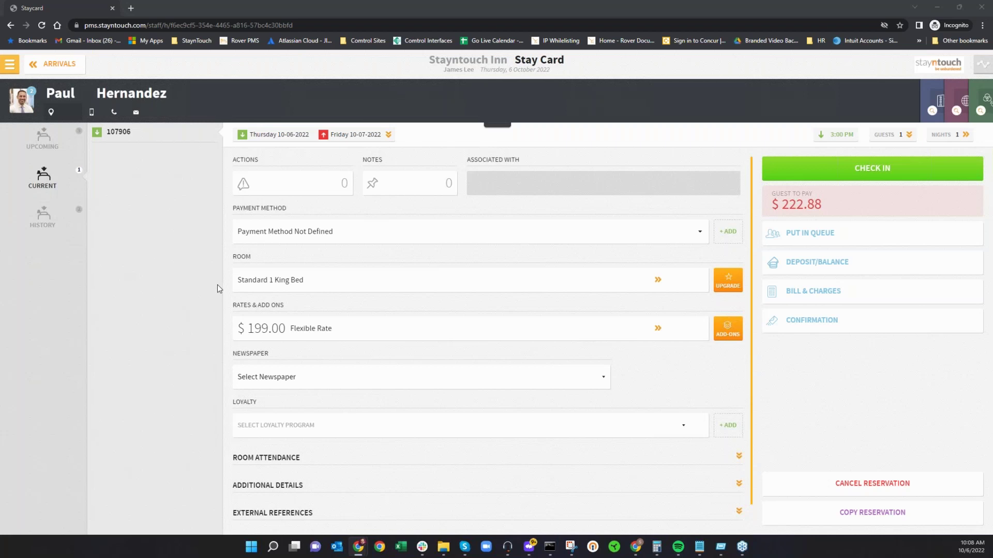
{"action": "key", "text": "alt+Tab"}
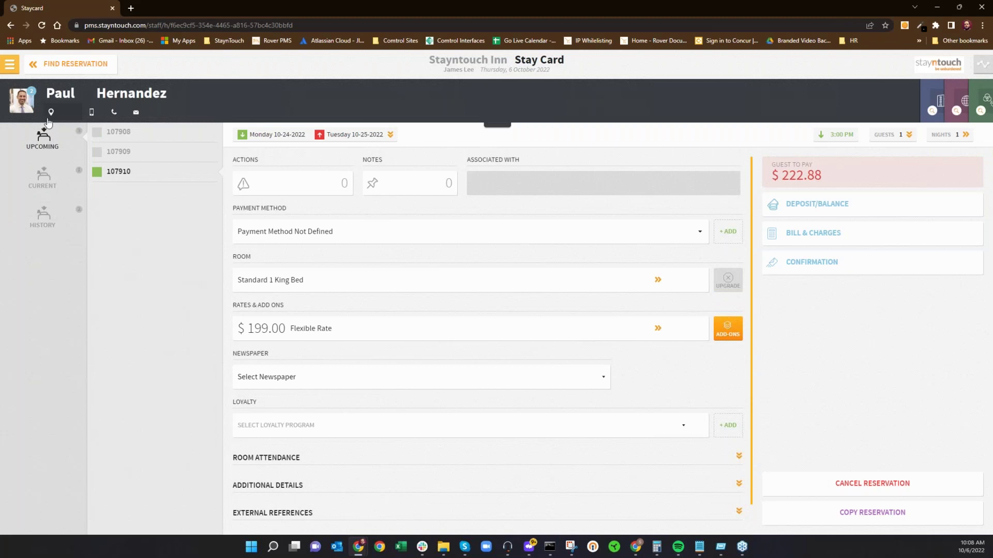
Step: View upcoming reservations 107909 and 107910, then show current reservation 107906
{"action": "left_click", "coordinate": [117, 145]}
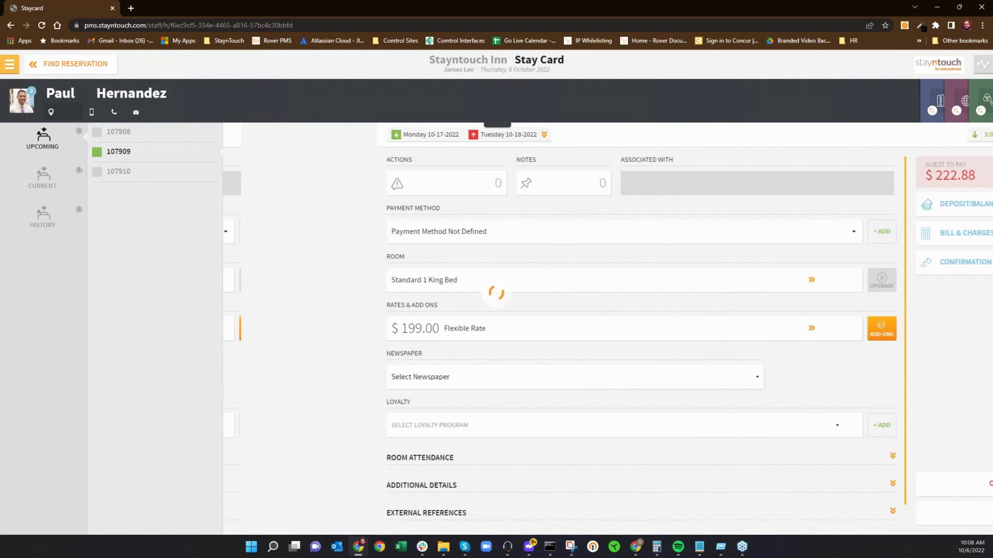
{"action": "left_click", "coordinate": [119, 171]}
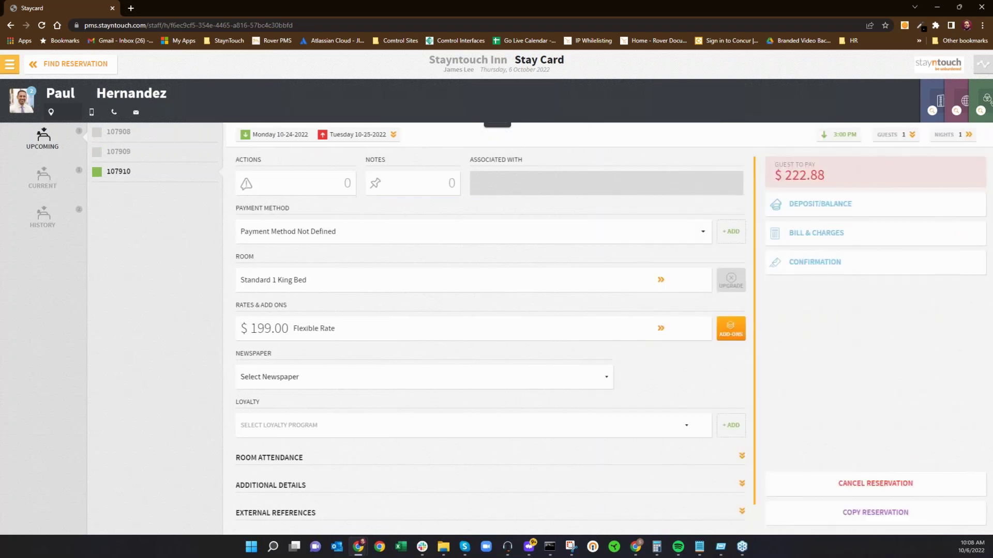
{"action": "left_click", "coordinate": [42, 177]}
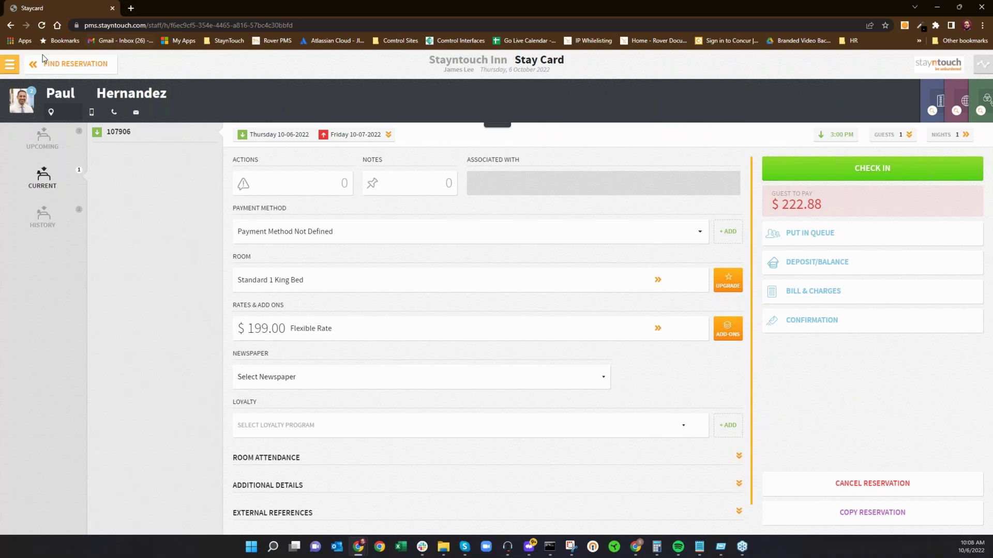
Step: Return to the dashboard, then go to Revenue Management > Rate Manager and open its date range
{"action": "left_click", "coordinate": [14, 70]}
{"action": "left_click", "coordinate": [57, 93]}
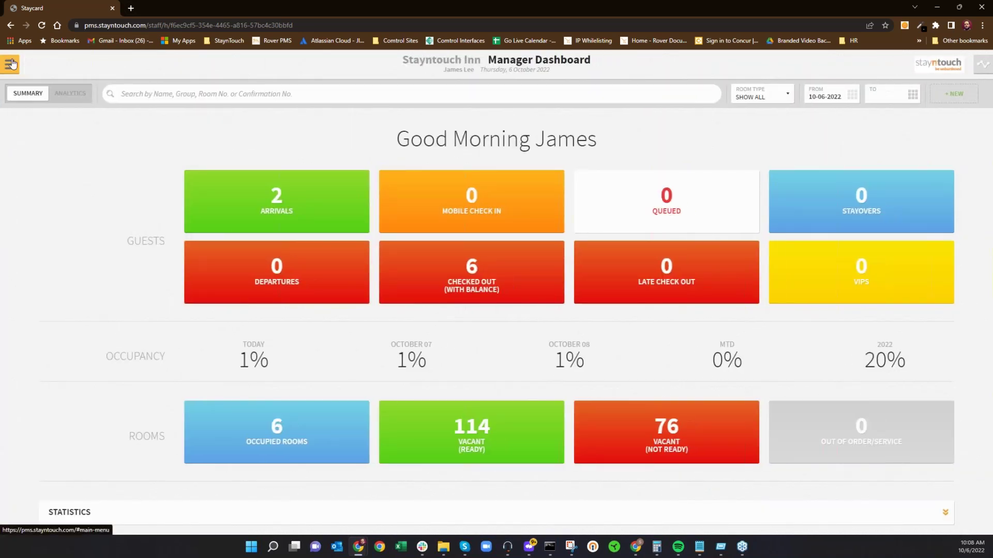
{"action": "left_click", "coordinate": [10, 64]}
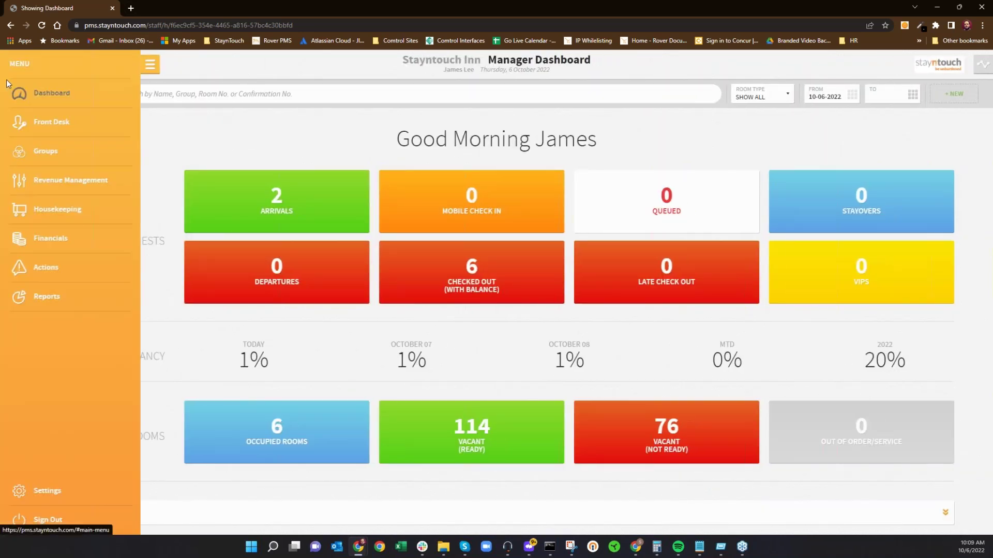
{"action": "left_click", "coordinate": [45, 181]}
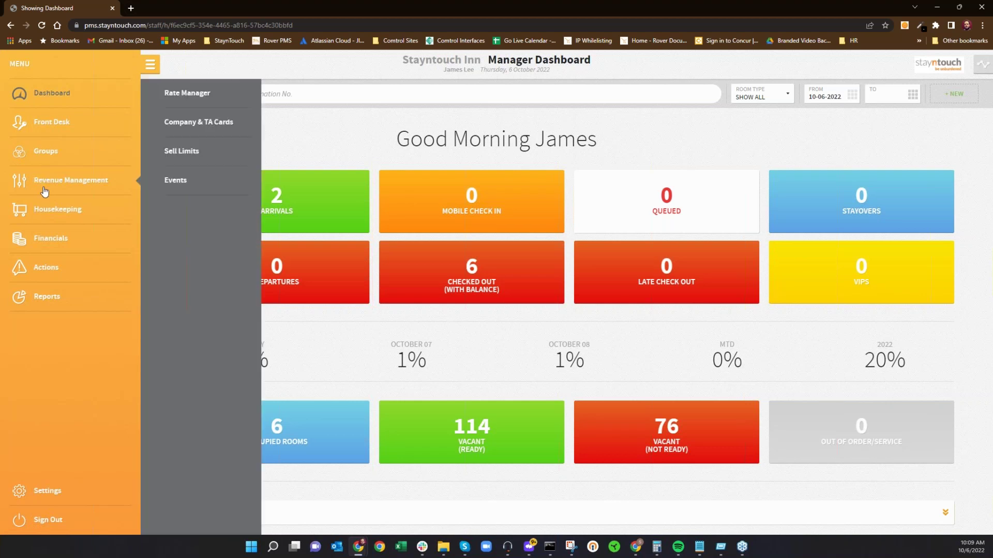
{"action": "left_click", "coordinate": [177, 93]}
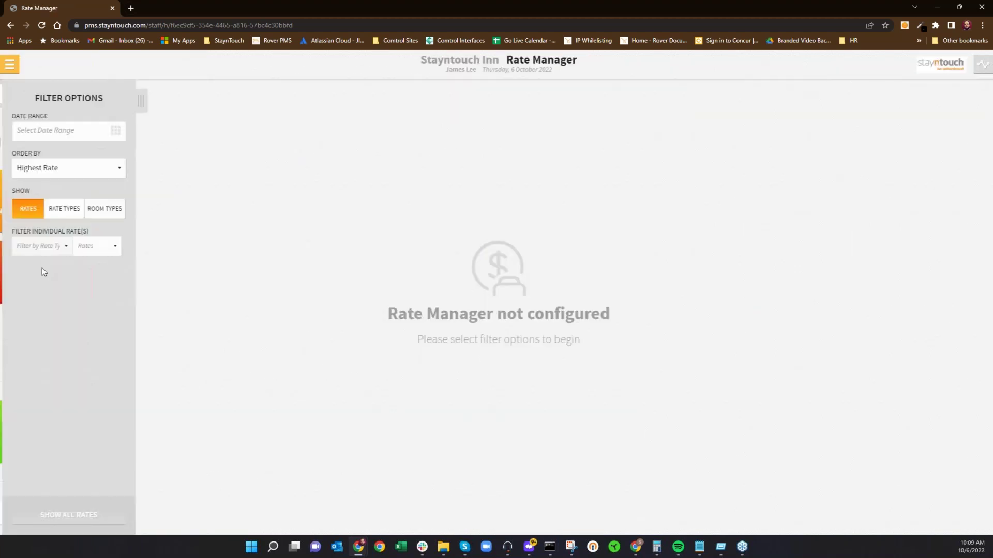
{"action": "left_click", "coordinate": [82, 131]}
Step: Set the date range to 10-06-2022 through 11-30-2022 and show the Expedia Collect rate grid
{"action": "left_click", "coordinate": [564, 353]}
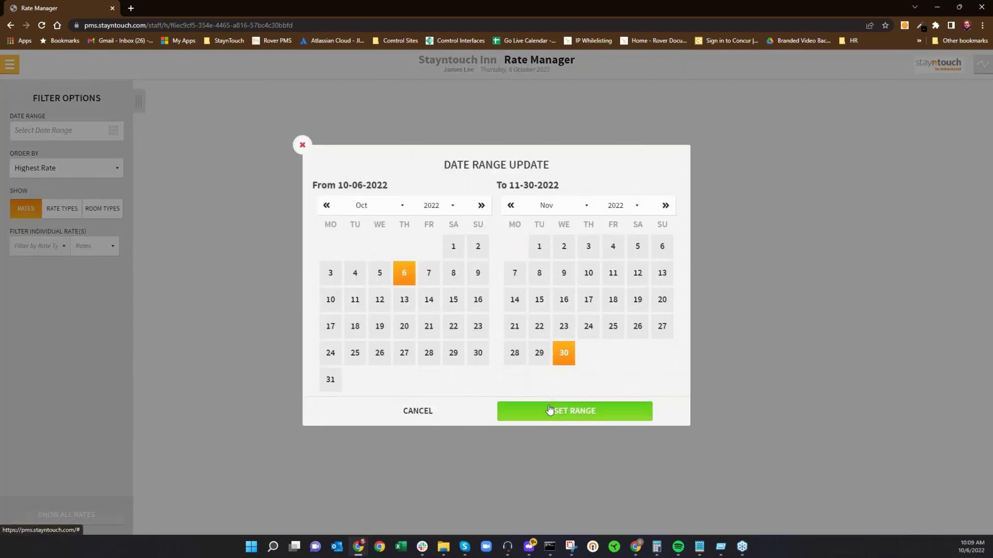
{"action": "left_click", "coordinate": [538, 413]}
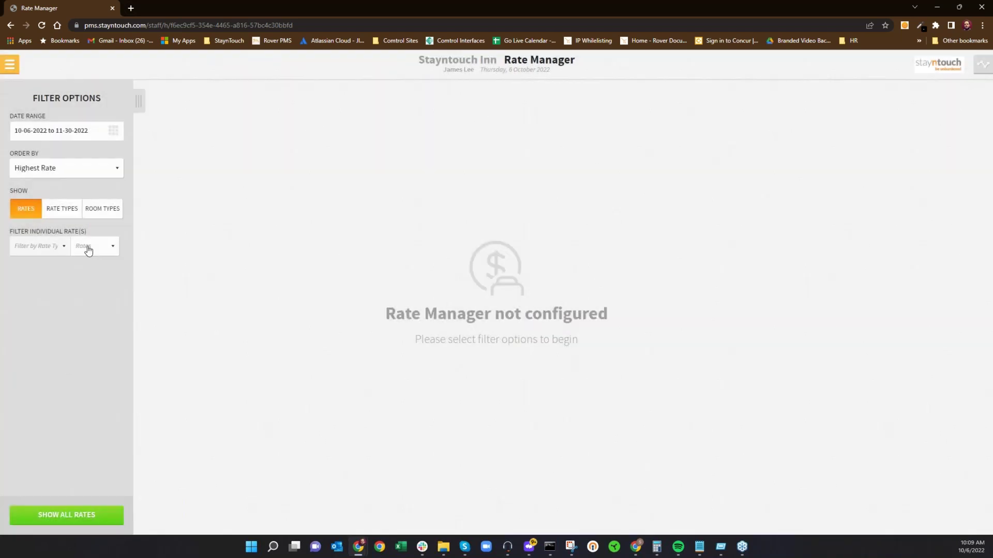
{"action": "left_click", "coordinate": [85, 247]}
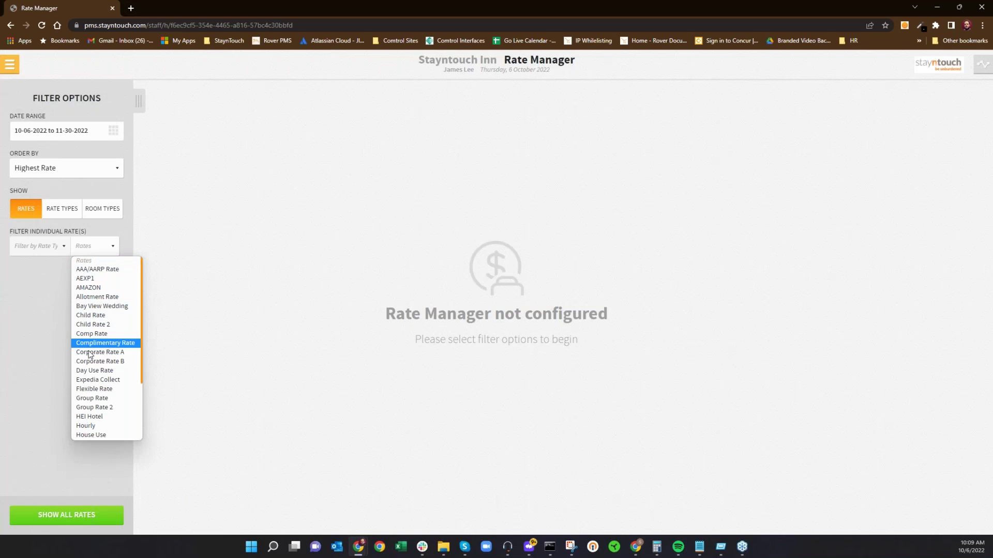
{"action": "left_click", "coordinate": [90, 382]}
{"action": "left_click", "coordinate": [70, 515]}
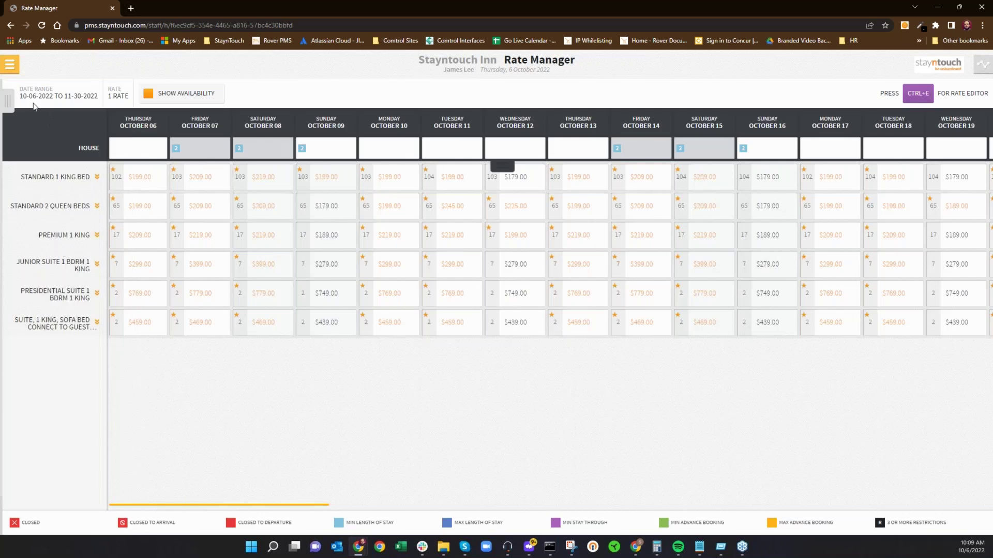
Step: Replace Expedia Collect with Flexible Rate in the rate filter and reload the grid
{"action": "left_click", "coordinate": [33, 103]}
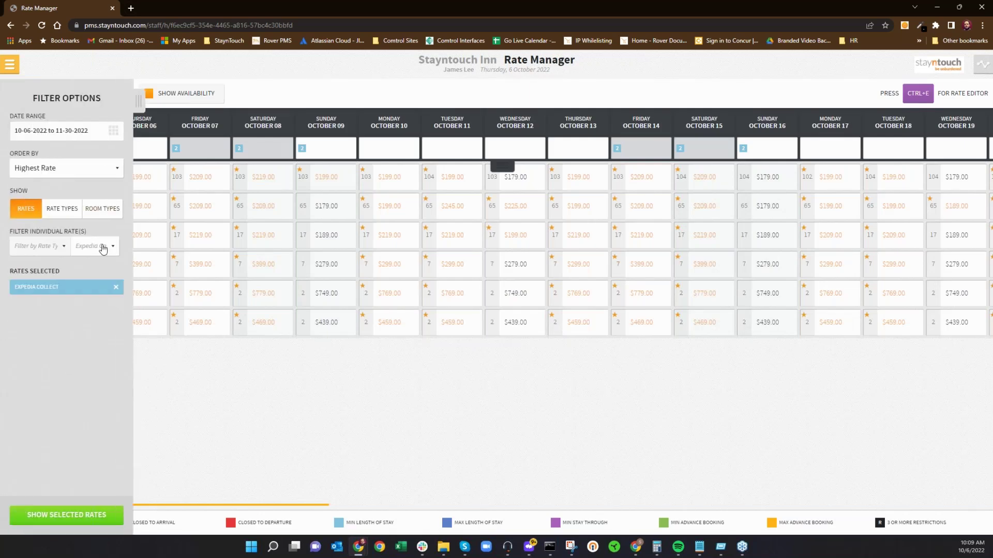
{"action": "left_click", "coordinate": [102, 247]}
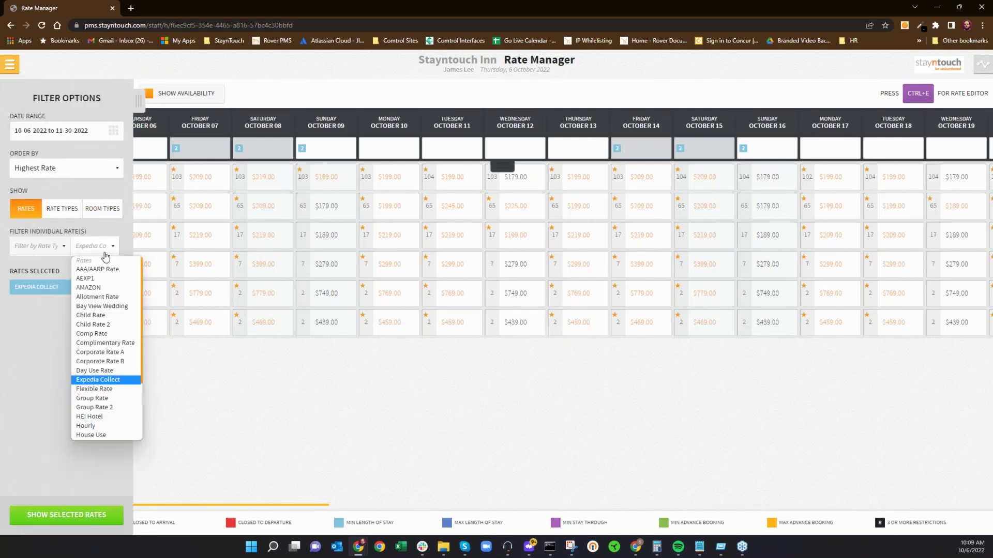
{"action": "left_click", "coordinate": [98, 390]}
{"action": "left_click", "coordinate": [116, 303]}
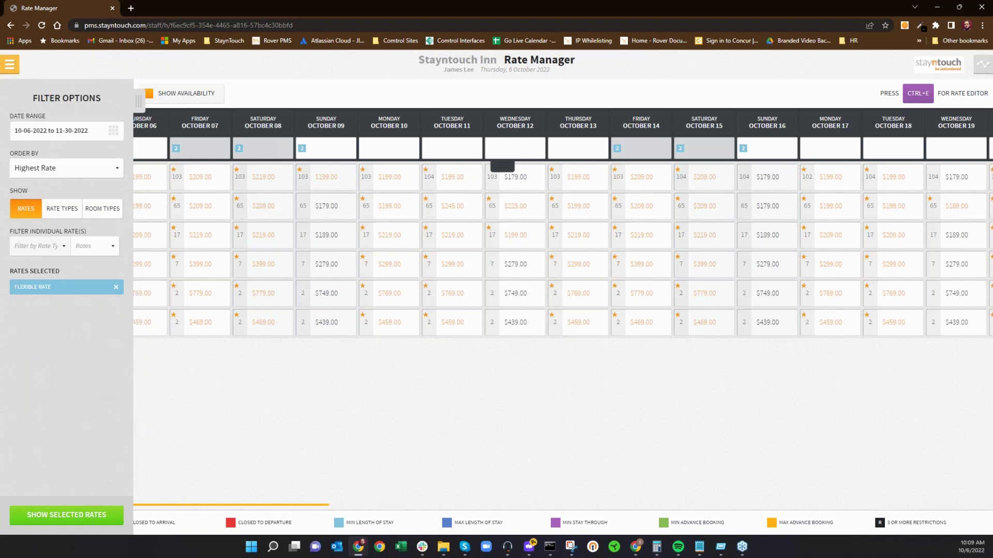
{"action": "left_click", "coordinate": [76, 519]}
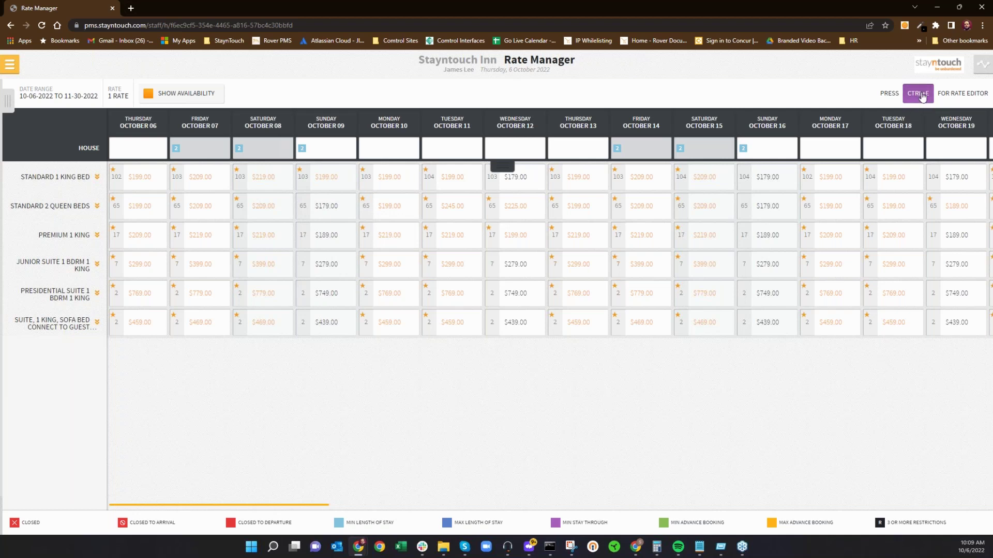
Step: In the Rate Editor, enter Standard 2 Queen Beds Double prices 209, 219, 219, 189, 209 for Oct 13–17
{"action": "key", "text": "ctrl+e"}
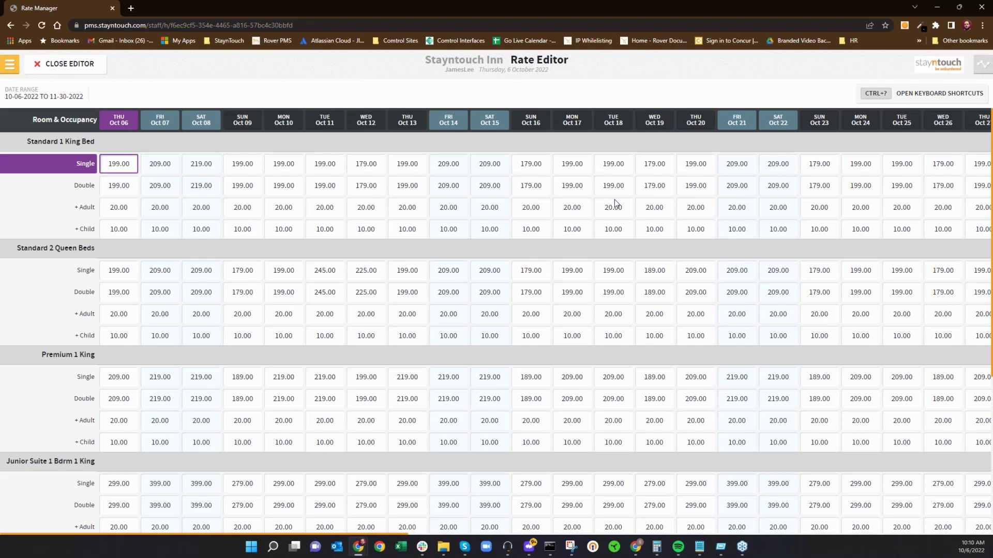
{"action": "key", "text": "Right"}
{"action": "key", "text": "Right"}
{"action": "key", "text": "Right"}
{"action": "key", "text": "Right"}
{"action": "key", "text": "Right"}
{"action": "key", "text": "Right"}
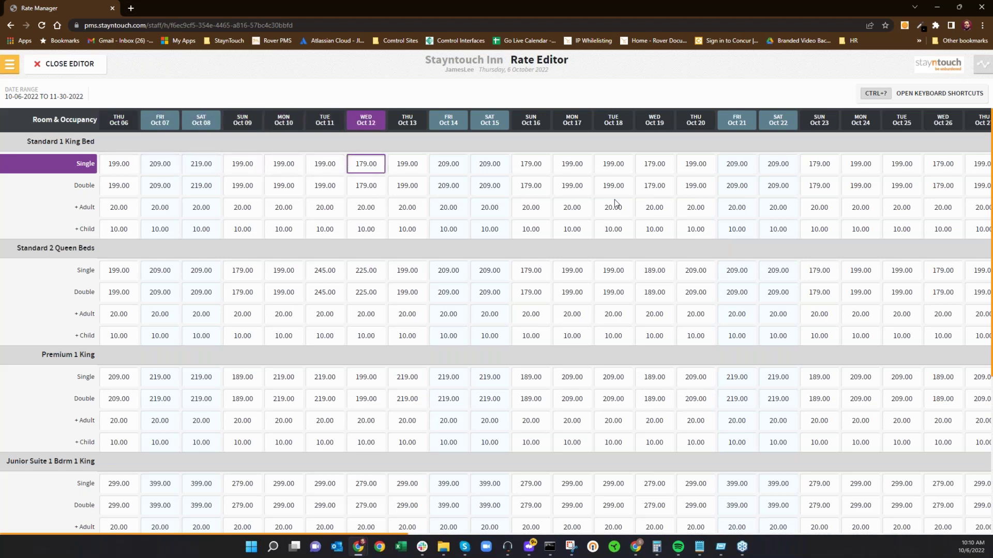
{"action": "key", "text": "Down"}
{"action": "key", "text": "Down"}
{"action": "key", "text": "Down"}
{"action": "key", "text": "Down"}
{"action": "key", "text": "Down"}
{"action": "key", "text": "Down"}
{"action": "key", "text": "Down"}
{"action": "key", "text": "Left"}
{"action": "key", "text": "Left"}
{"action": "key", "text": "Left"}
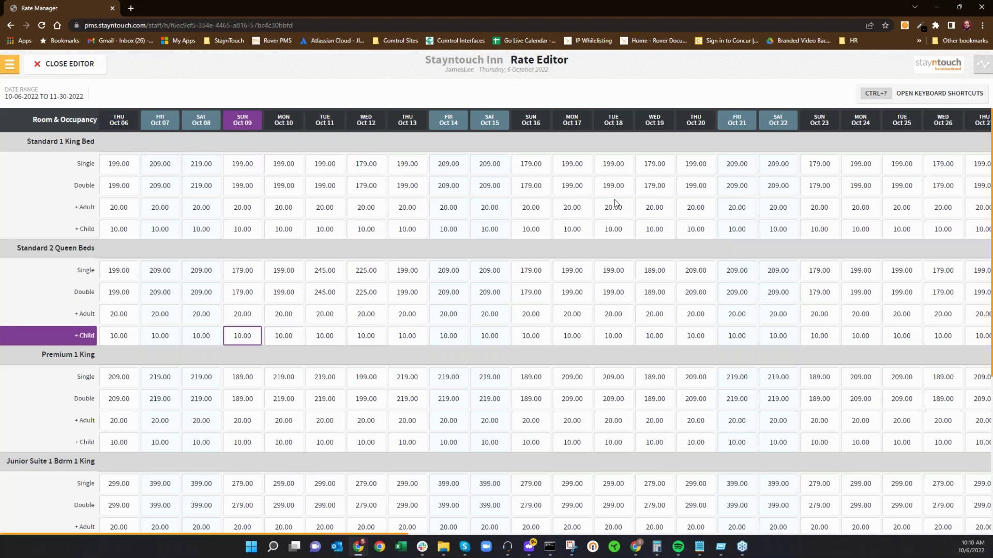
{"action": "key", "text": "Left"}
{"action": "key", "text": "Left"}
{"action": "key", "text": "Up"}
{"action": "key", "text": "Up"}
{"action": "key", "text": "Up"}
{"action": "key", "text": "Right"}
{"action": "key", "text": "Right"}
{"action": "key", "text": "Right"}
{"action": "key", "text": "Right"}
{"action": "key", "text": "Right"}
{"action": "key", "text": "Right"}
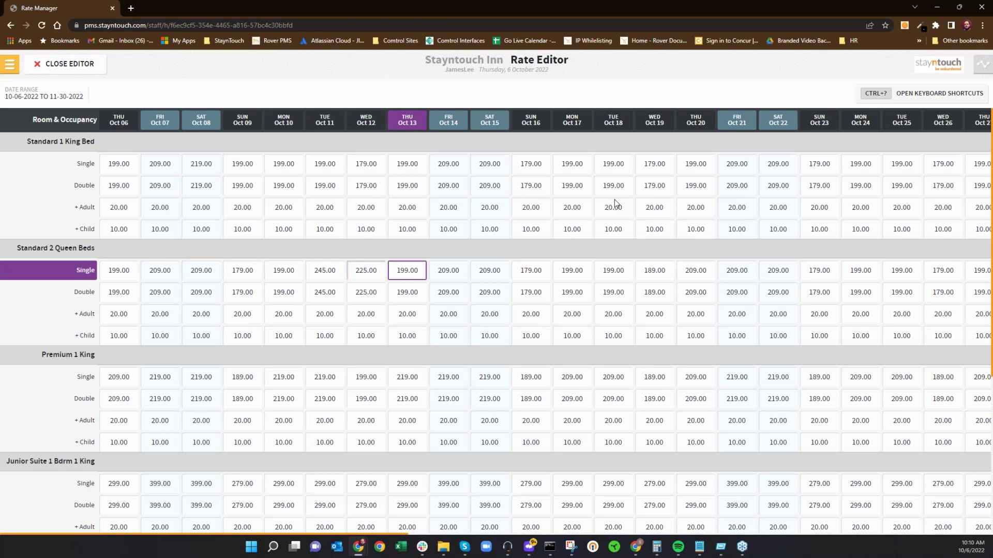
{"action": "key", "text": "Down"}
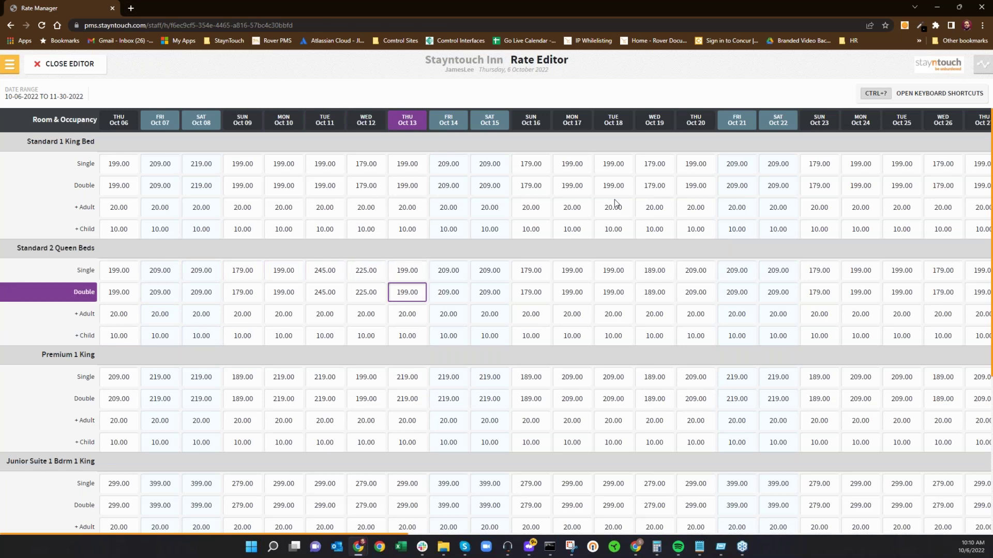
{"action": "type", "text": "209"}
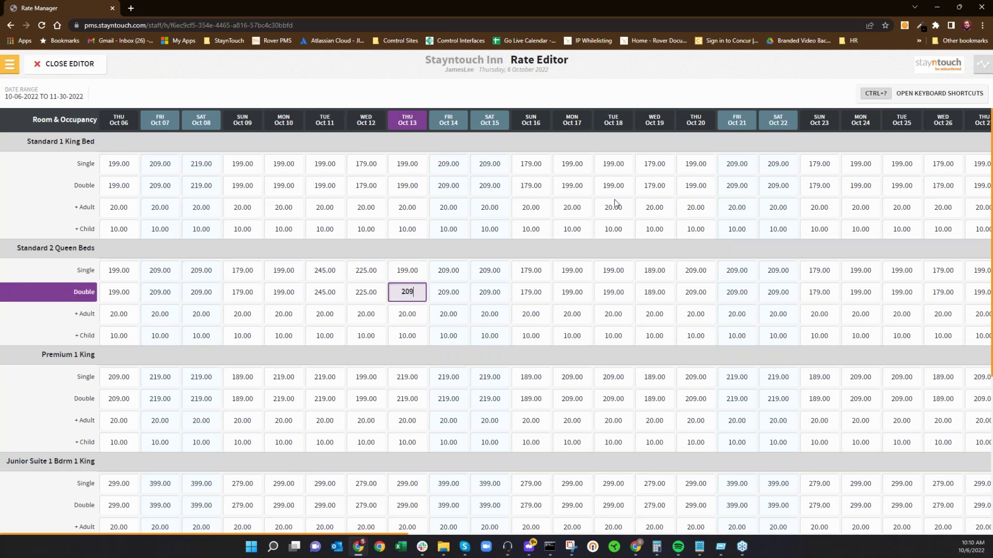
{"action": "key", "text": "Tab"}
{"action": "type", "text": "219"}
{"action": "key", "text": "Tab"}
{"action": "type", "text": "219"}
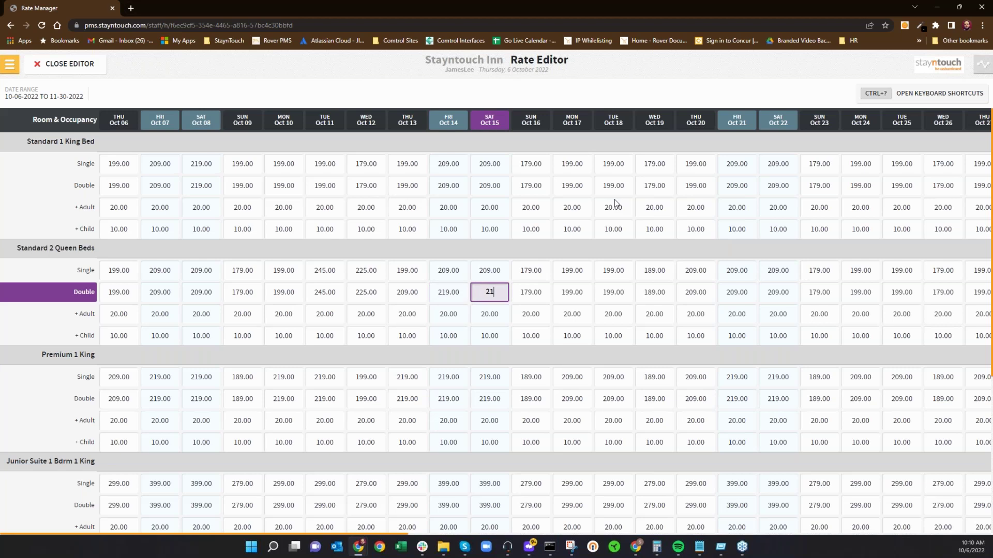
{"action": "key", "text": "Tab"}
{"action": "type", "text": "189"}
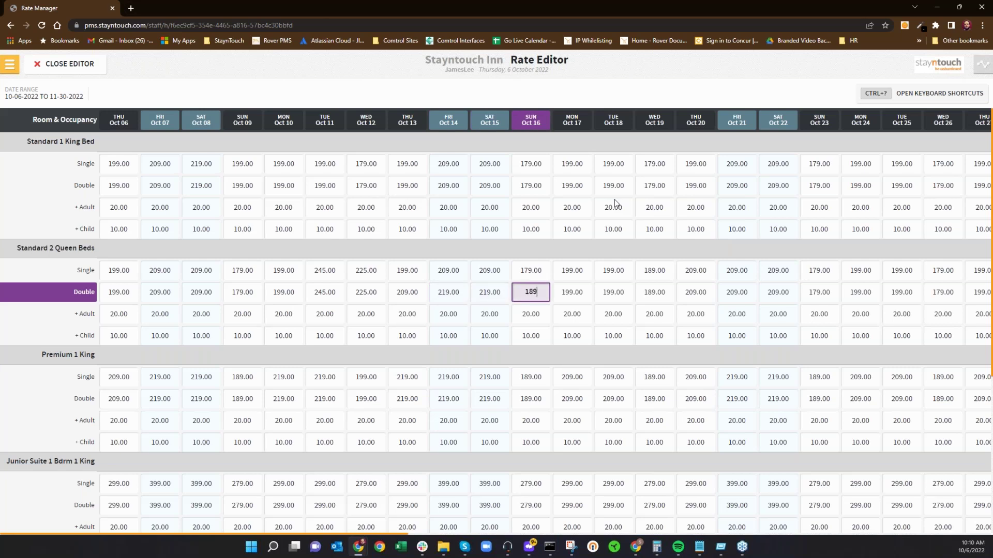
{"action": "key", "text": "Tab"}
{"action": "type", "text": "209"}
Step: Enter Standard 2 Queen Beds Single prices 209, 219, 219, 189, 209 for Oct 13–17
{"action": "key", "text": "Up"}
{"action": "key", "text": "Left"}
{"action": "key", "text": "Left"}
{"action": "key", "text": "Left"}
{"action": "key", "text": "Left"}
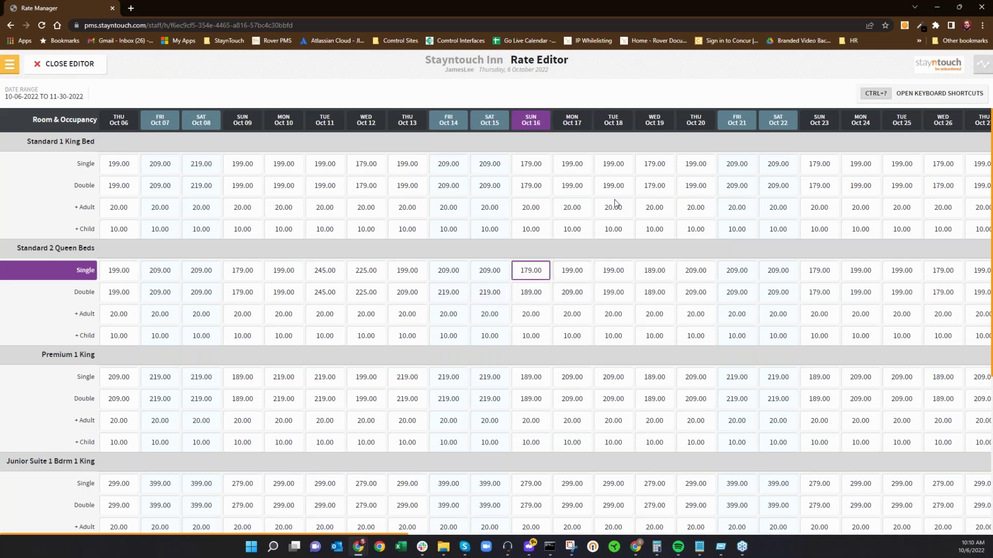
{"action": "key", "text": "Left"}
{"action": "key", "text": "Right"}
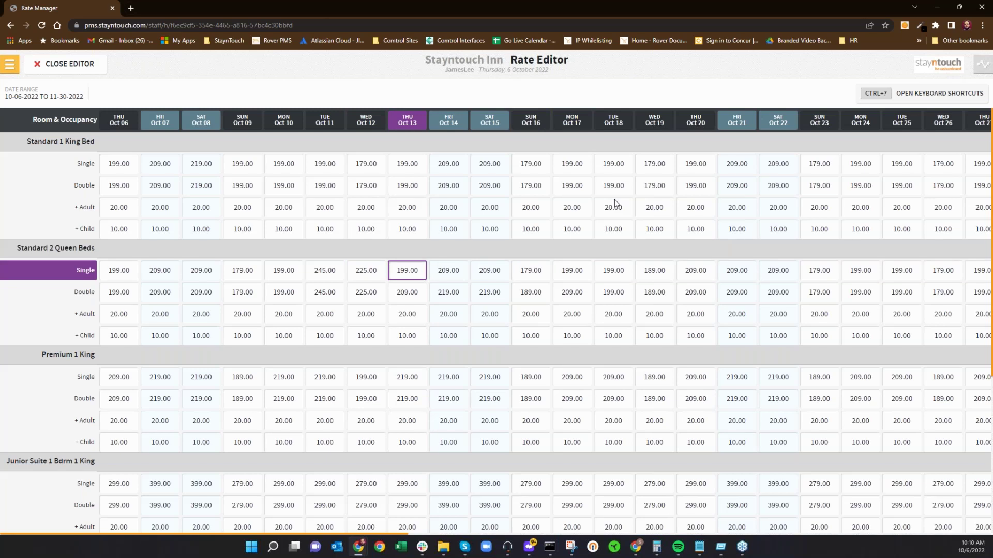
{"action": "type", "text": "209"}
{"action": "key", "text": "Right"}
{"action": "type", "text": "219"}
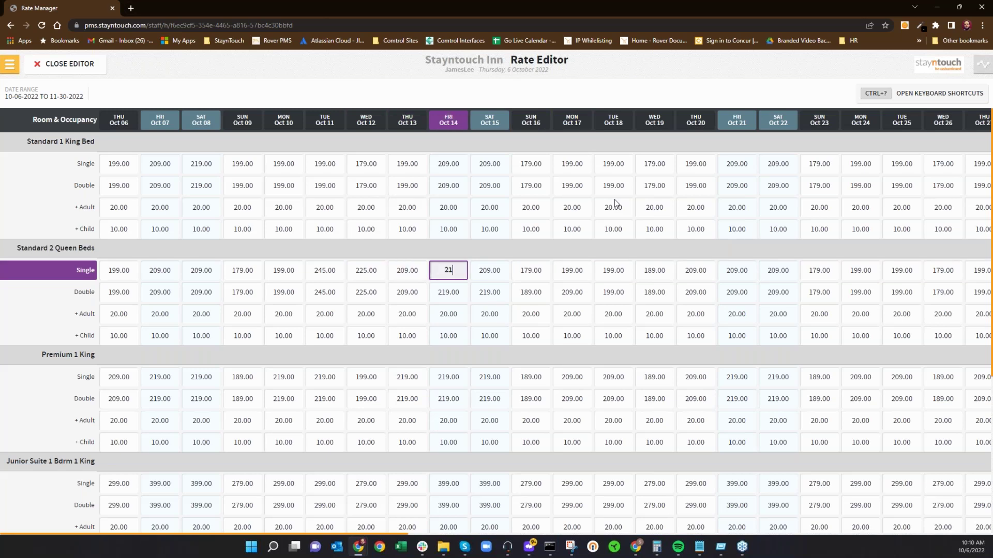
{"action": "key", "text": "Right"}
{"action": "type", "text": "219"}
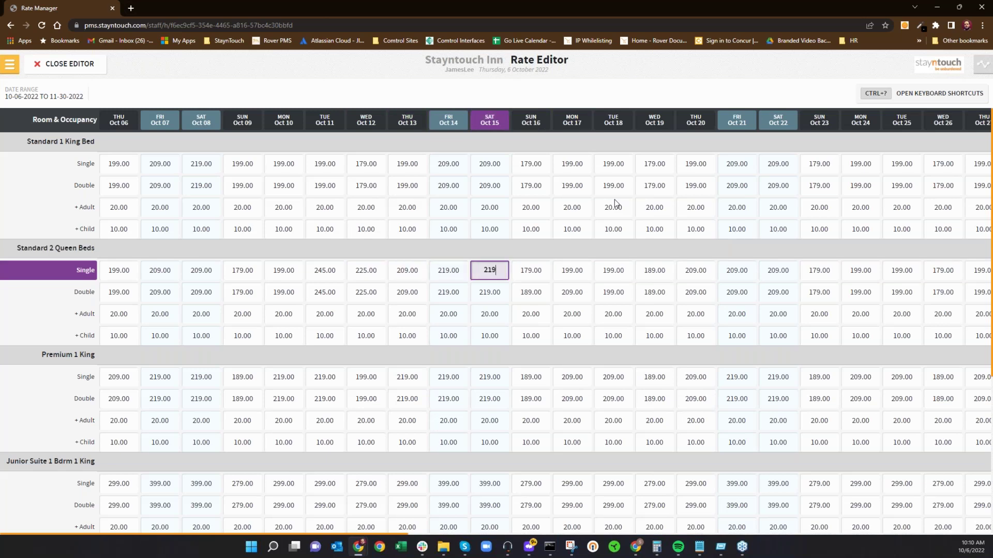
{"action": "key", "text": "Right"}
{"action": "type", "text": "189"}
{"action": "key", "text": "Right"}
{"action": "type", "text": "209"}
{"action": "key", "text": "Right"}
{"action": "key", "text": "Down"}
{"action": "key", "text": "Down"}
{"action": "key", "text": "Down"}
{"action": "key", "text": "Down"}
{"action": "key", "text": "Down"}
{"action": "key", "text": "Down"}
{"action": "key", "text": "Down"}
{"action": "key", "text": "Down"}
{"action": "key", "text": "Down"}
{"action": "key", "text": "Down"}
{"action": "key", "text": "Down"}
{"action": "key", "text": "Down"}
{"action": "key", "text": "Up"}
{"action": "key", "text": "Up"}
{"action": "key", "text": "Up"}
{"action": "key", "text": "Up"}
{"action": "key", "text": "Up"}
{"action": "key", "text": "Up"}
{"action": "key", "text": "Up"}
{"action": "key", "text": "Up"}
{"action": "key", "text": "Up"}
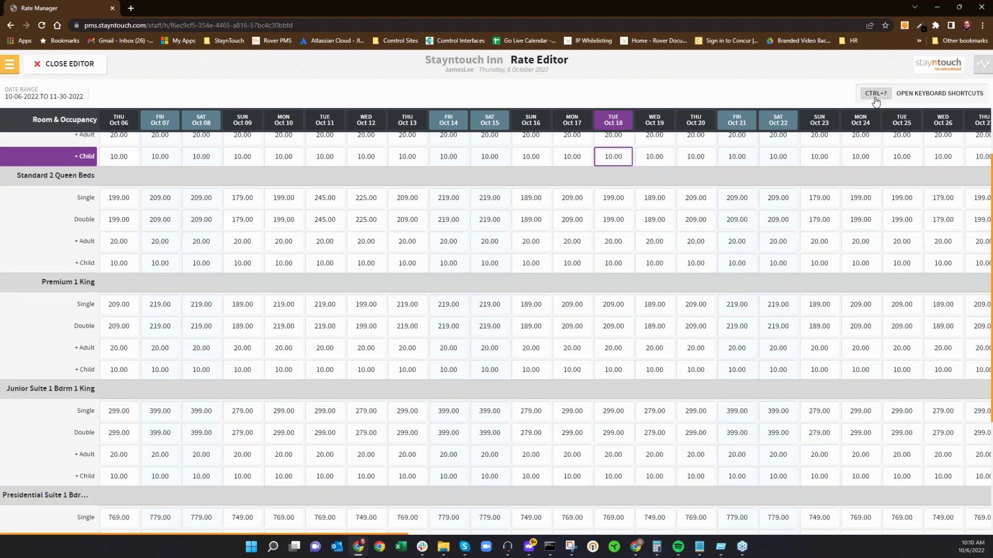
Step: View the keyboard shortcuts list, then exit the Rate Editor back to the Rate Manager grid
{"action": "left_click", "coordinate": [874, 98]}
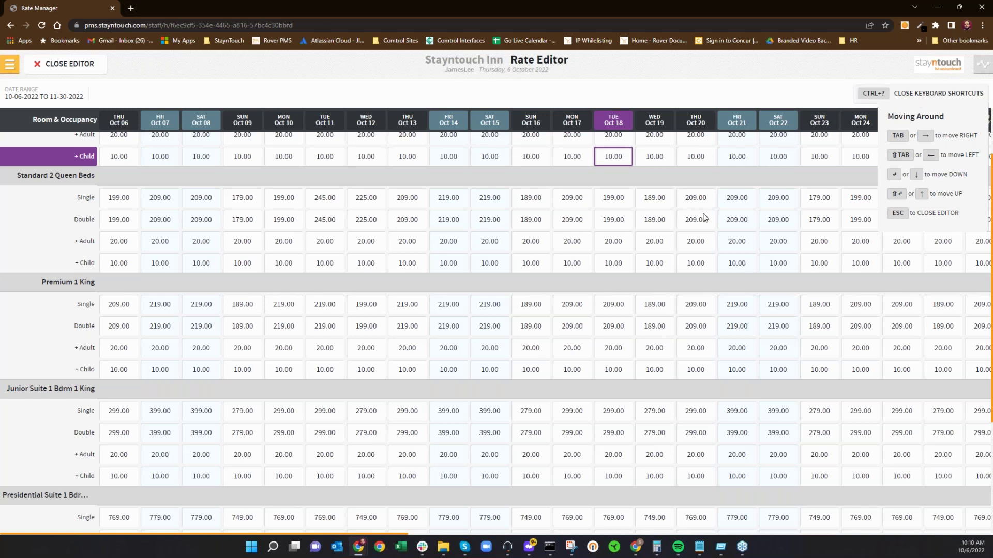
{"action": "scroll", "coordinate": [703, 217], "scroll_direction": "up", "scroll_amount": 2}
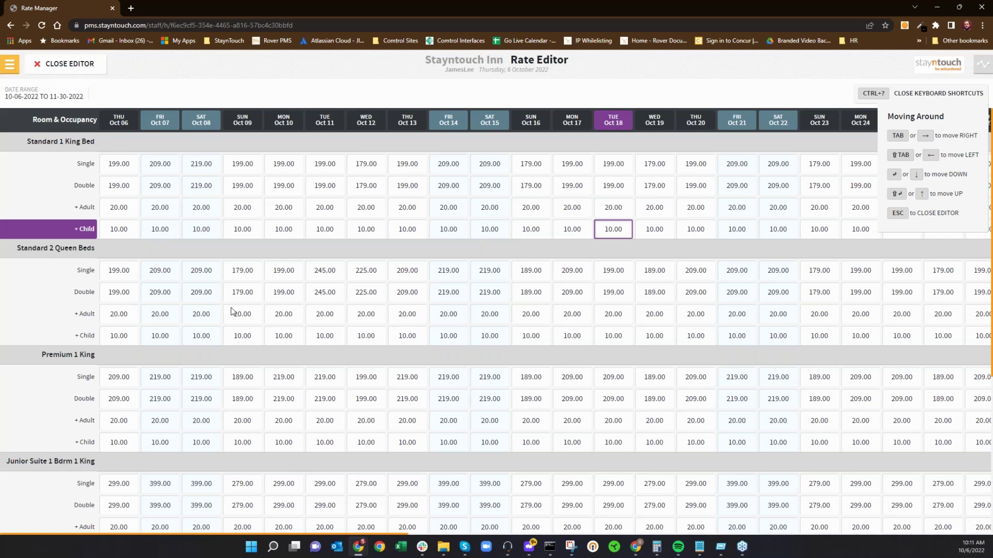
{"action": "key", "text": "Escape"}
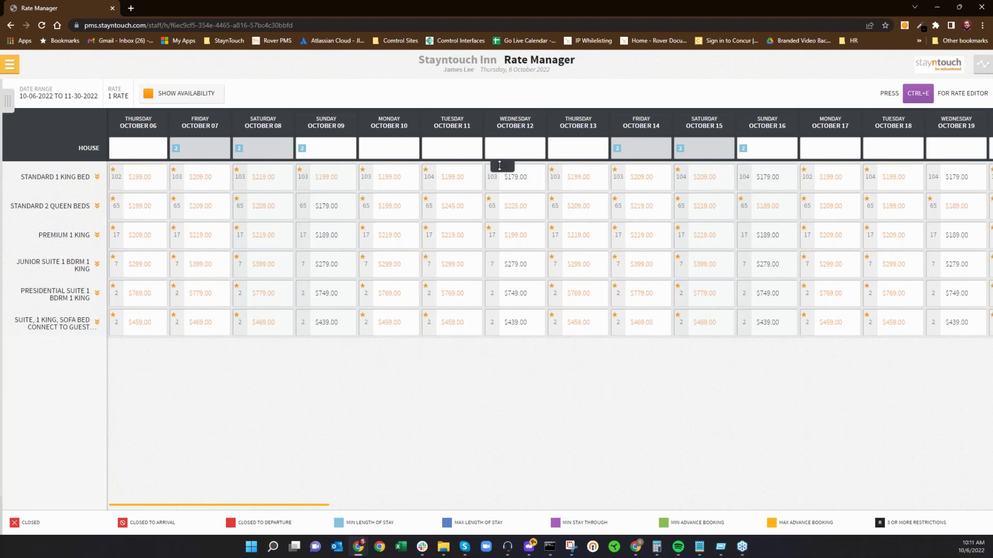
{"action": "left_click", "coordinate": [500, 165]}
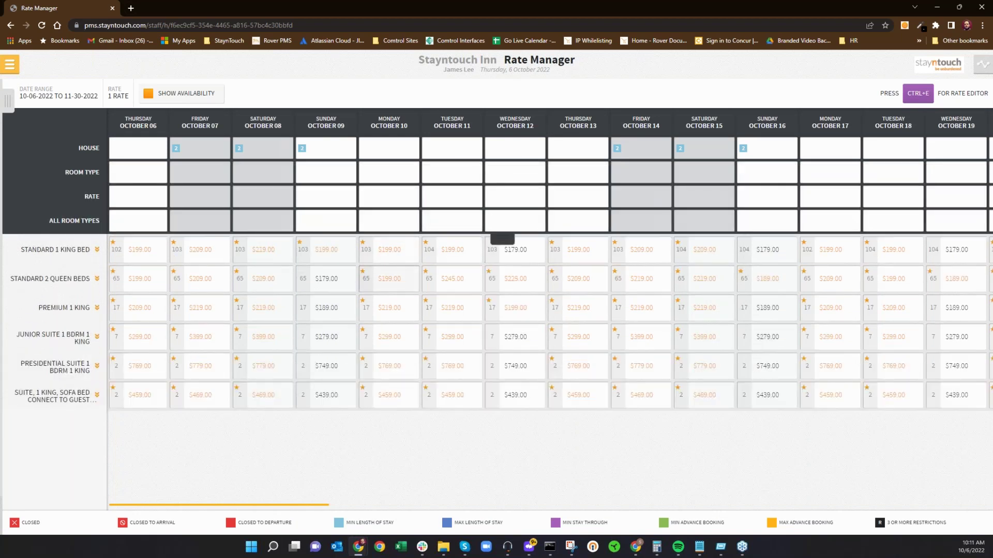
{"action": "left_click", "coordinate": [413, 282]}
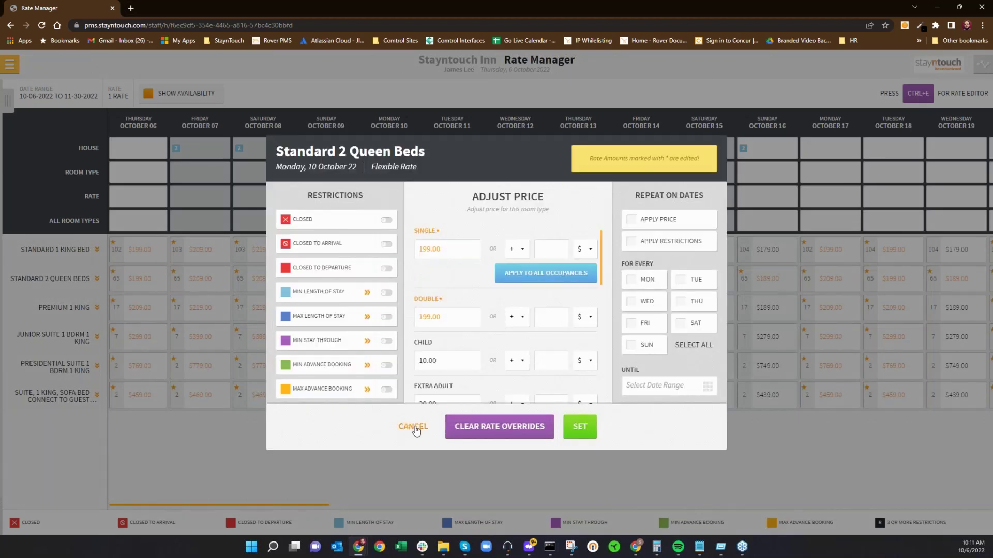
{"action": "left_click", "coordinate": [413, 426]}
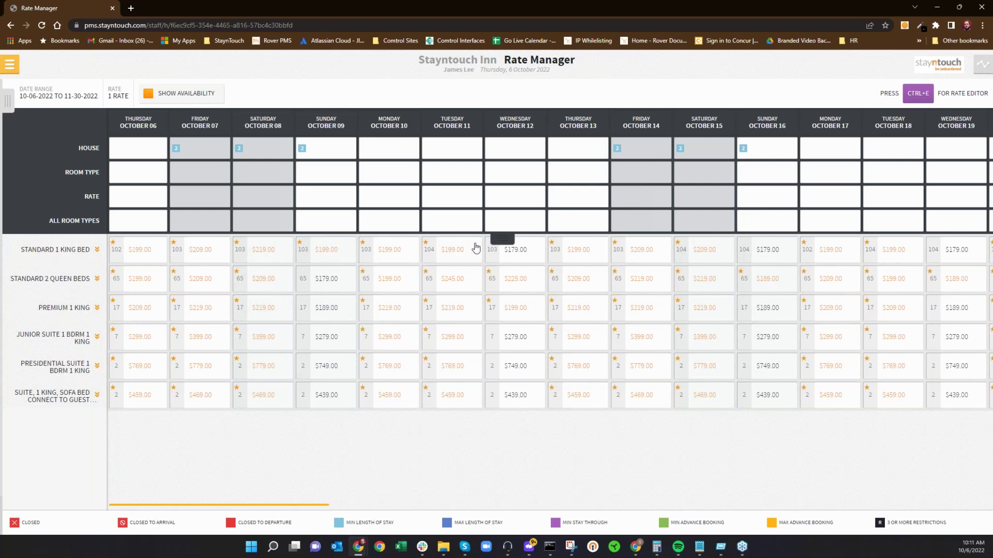
{"action": "left_click", "coordinate": [500, 237]}
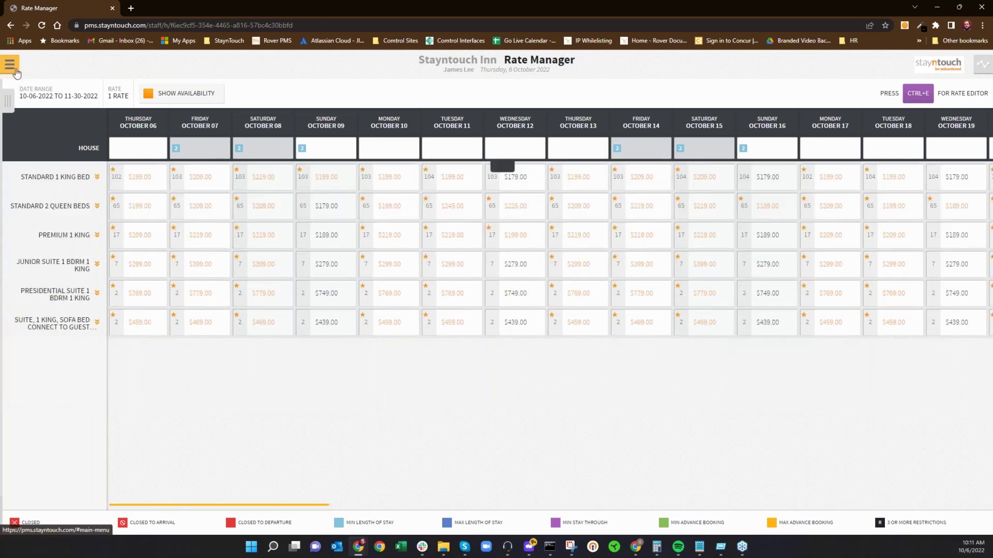
{"action": "left_click", "coordinate": [10, 64]}
Step: Open the Bay View Wedding Reception group via Manage Groups and review its demographics twice without changes
{"action": "left_click", "coordinate": [66, 151]}
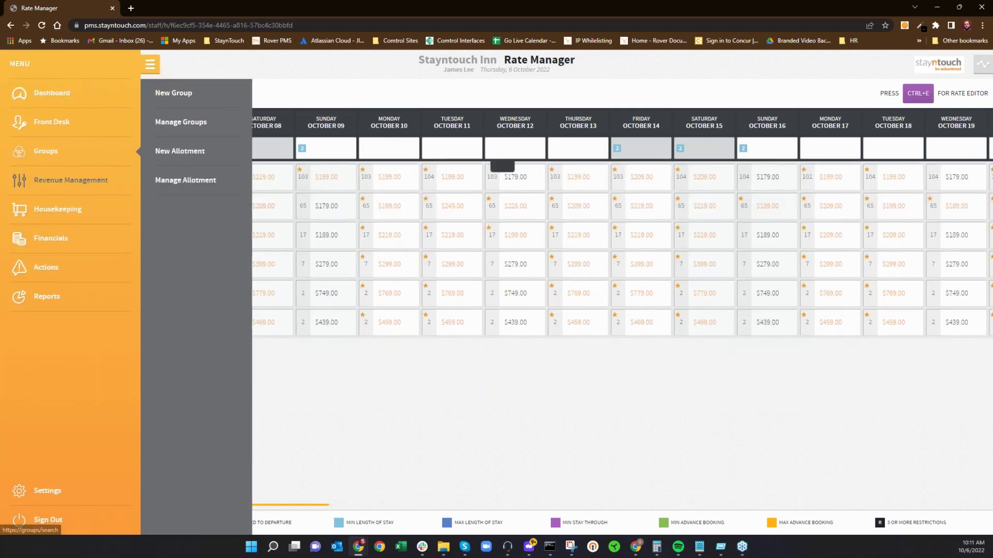
{"action": "left_click", "coordinate": [162, 128]}
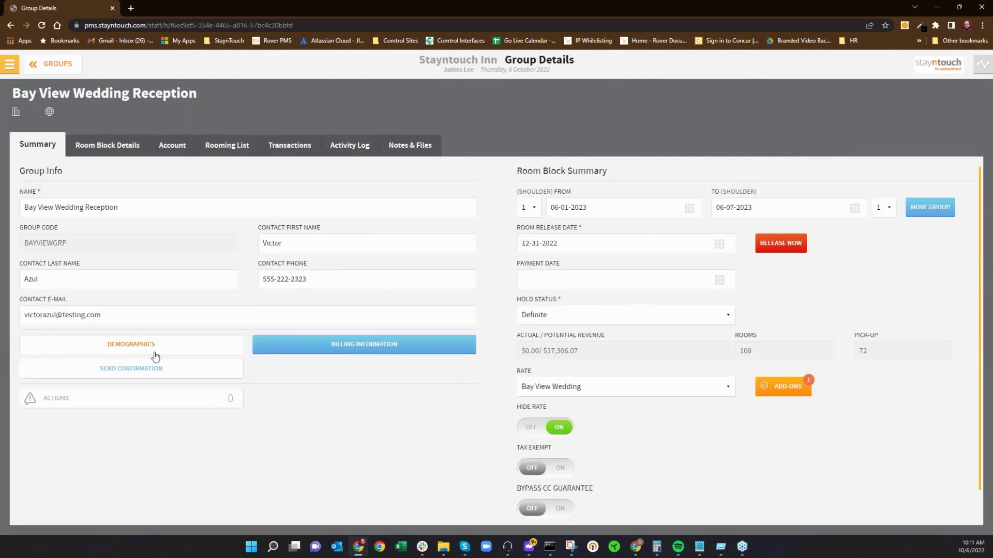
{"action": "left_click", "coordinate": [131, 344]}
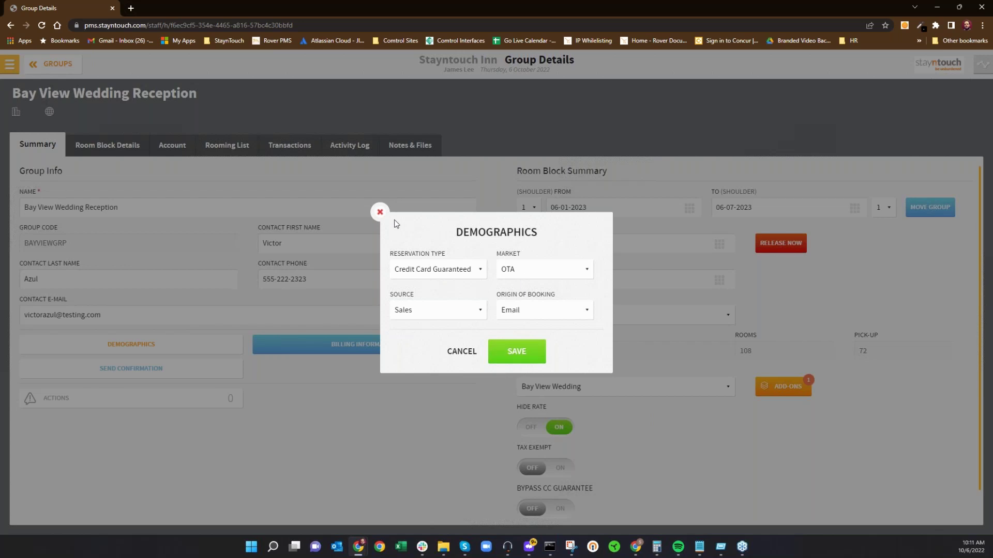
{"action": "left_click", "coordinate": [378, 212]}
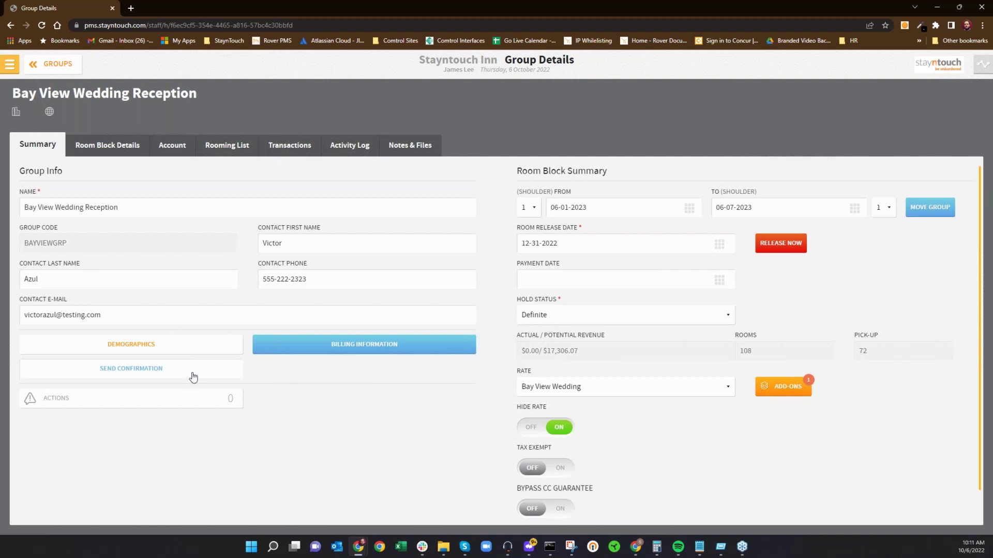
{"action": "left_click", "coordinate": [168, 352]}
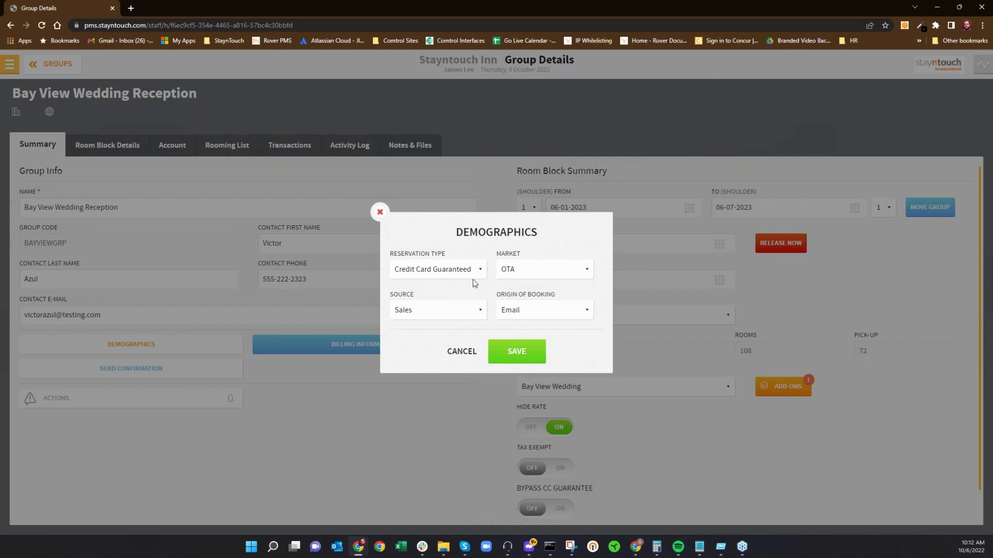
{"action": "left_click", "coordinate": [380, 212]}
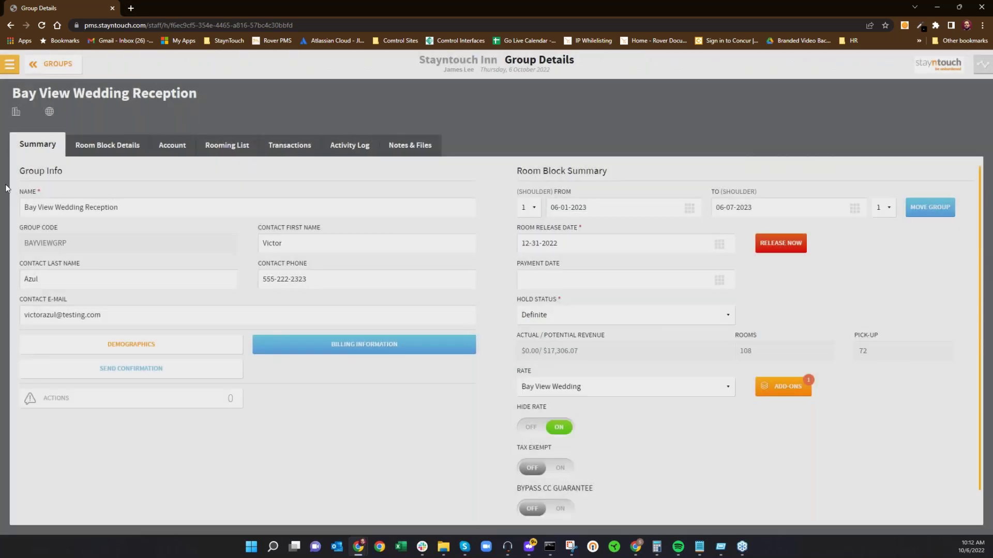